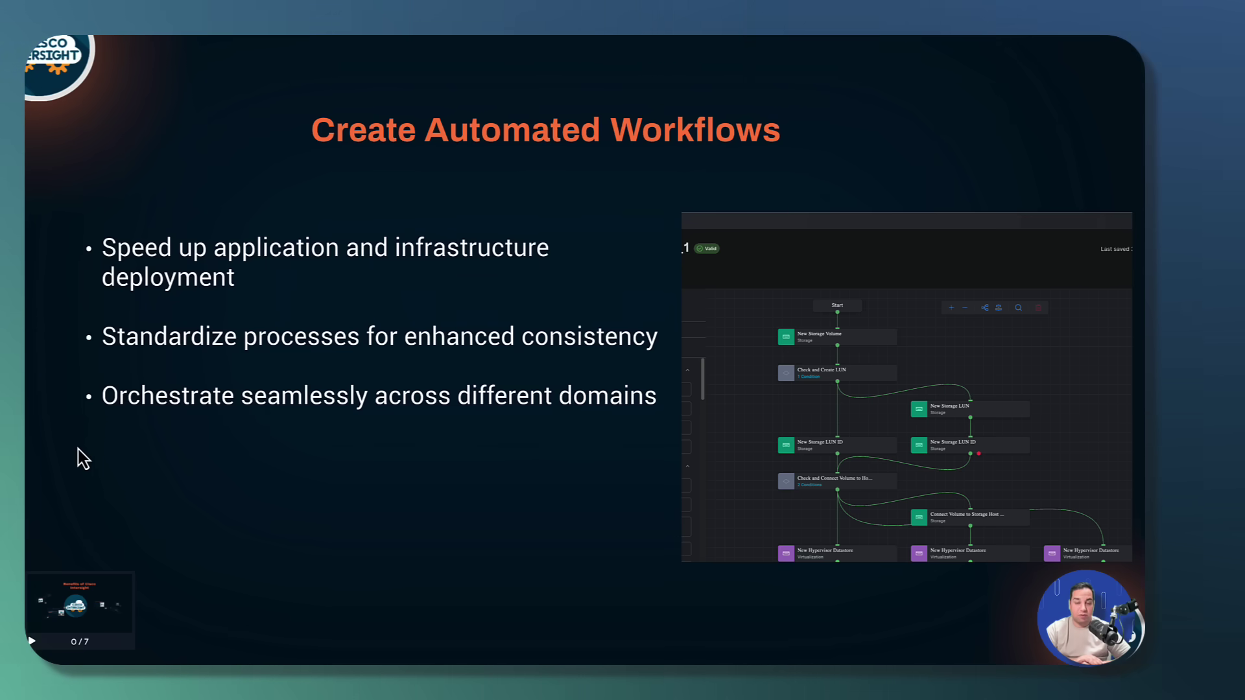
Advance through the final slides to the UCS Manager login demo.
key(Right)
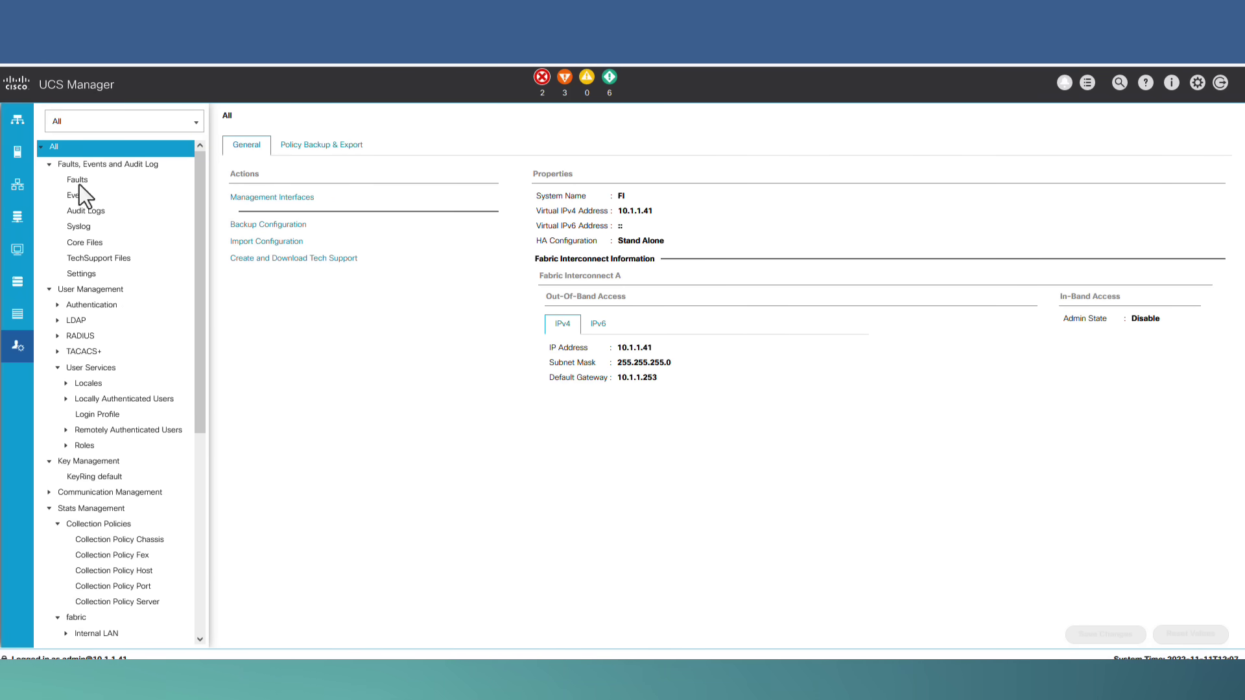
Move from the equipment topology to UCS Manager's Admin area and expand its category filter list.
click(16, 121)
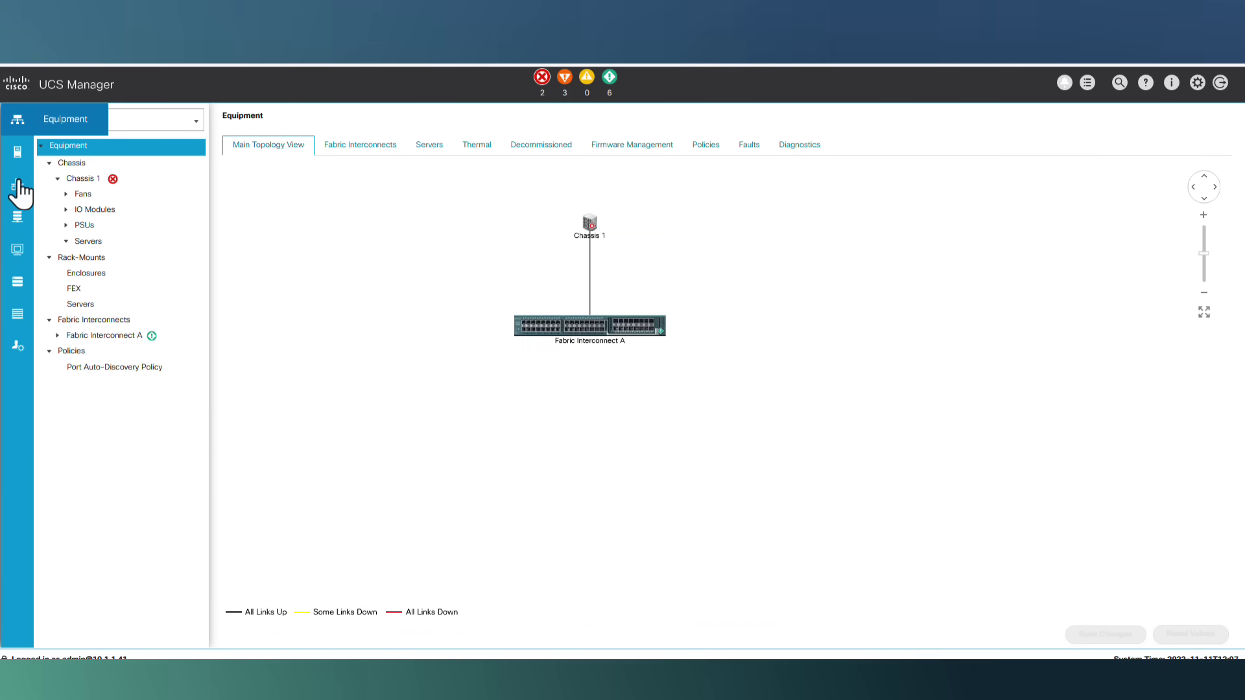
click(16, 347)
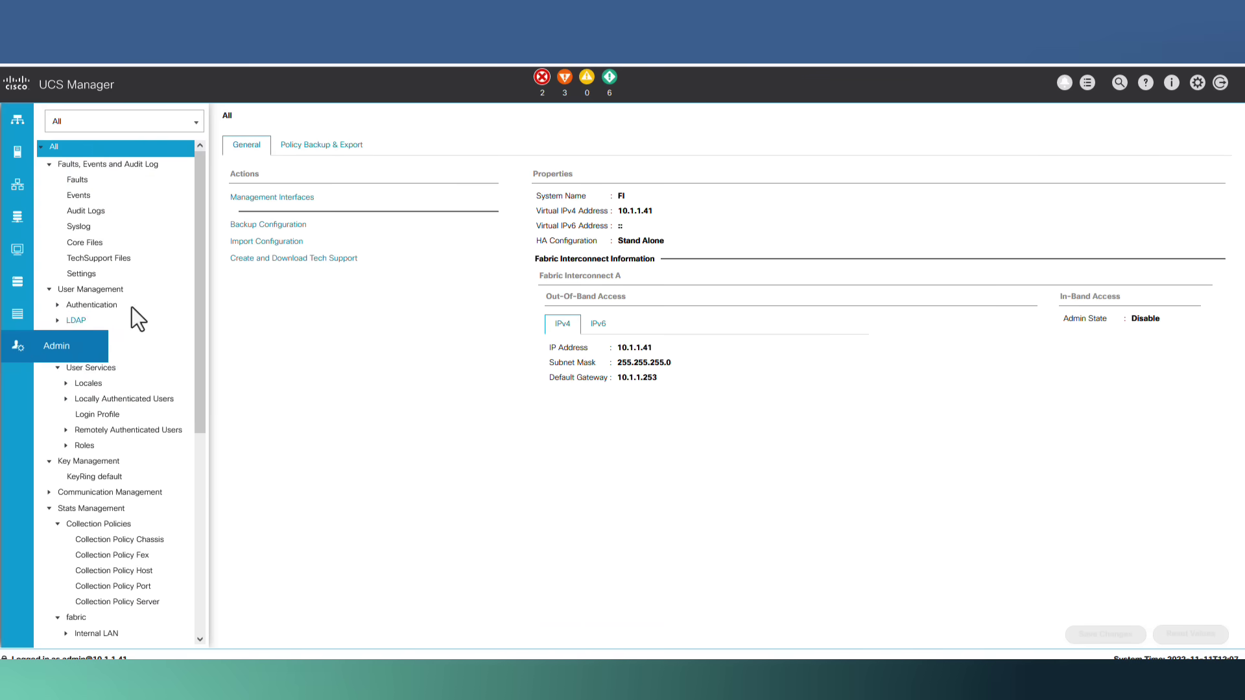
click(195, 122)
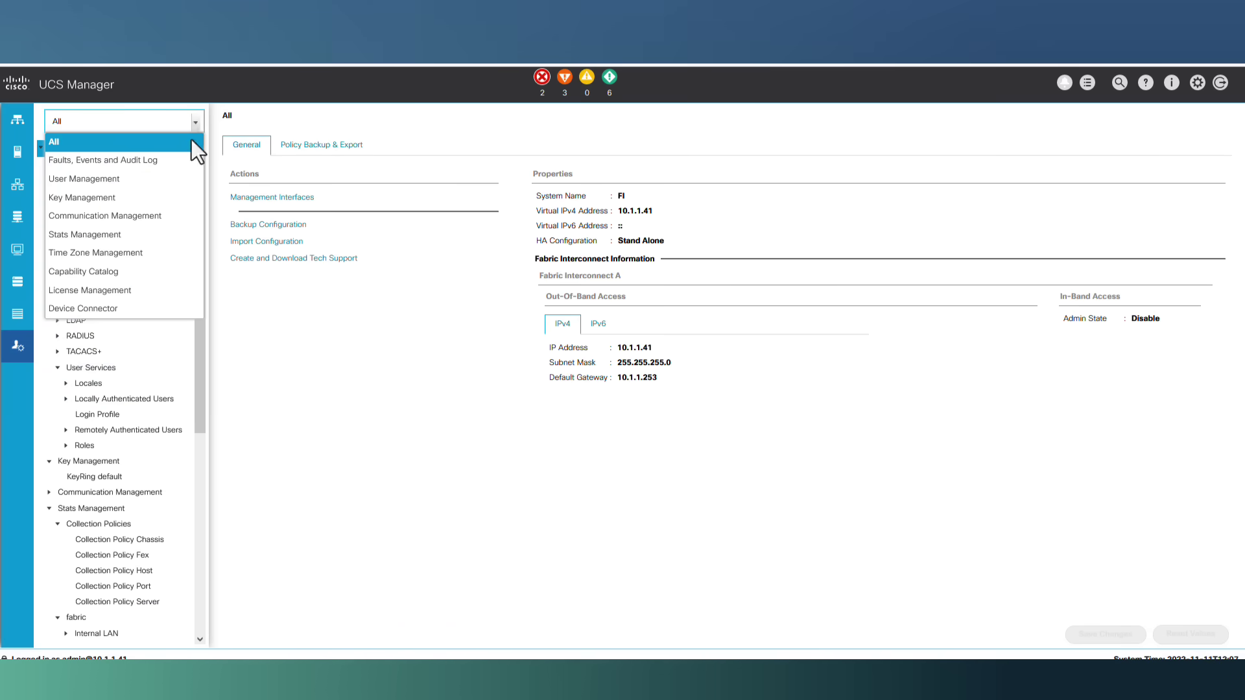
Filter the Admin view to Device Connector and turn the Device Connector on.
click(132, 309)
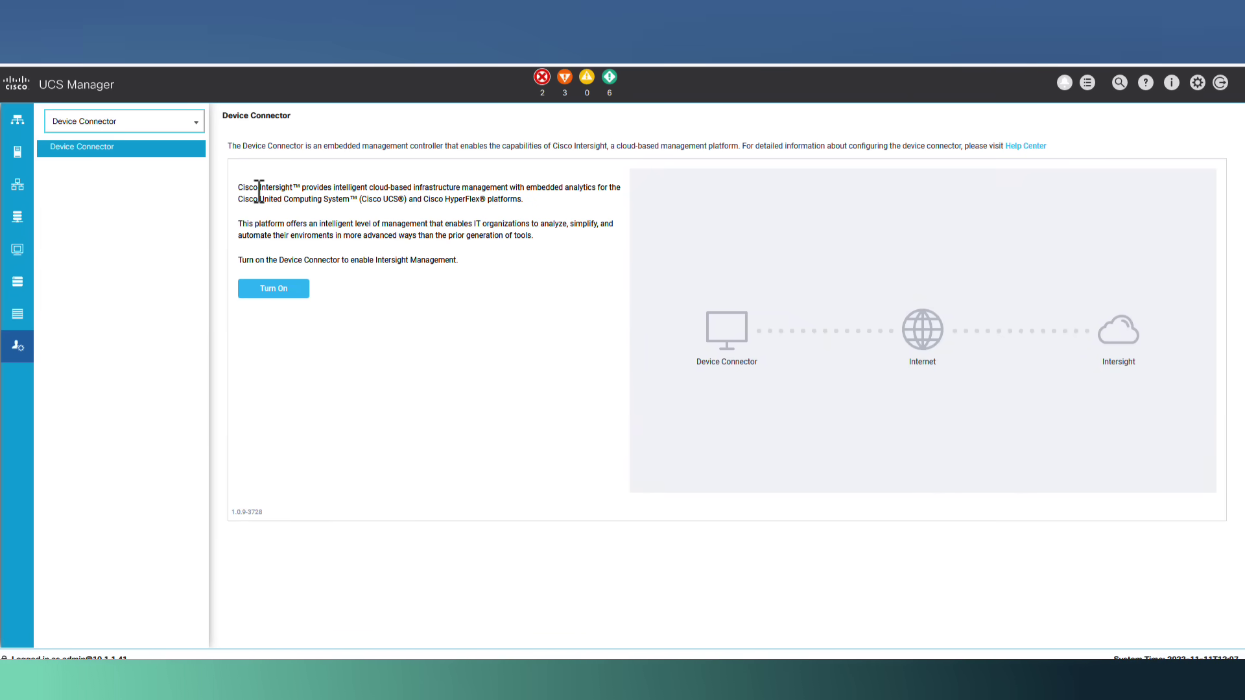
drag(238, 189, 301, 190)
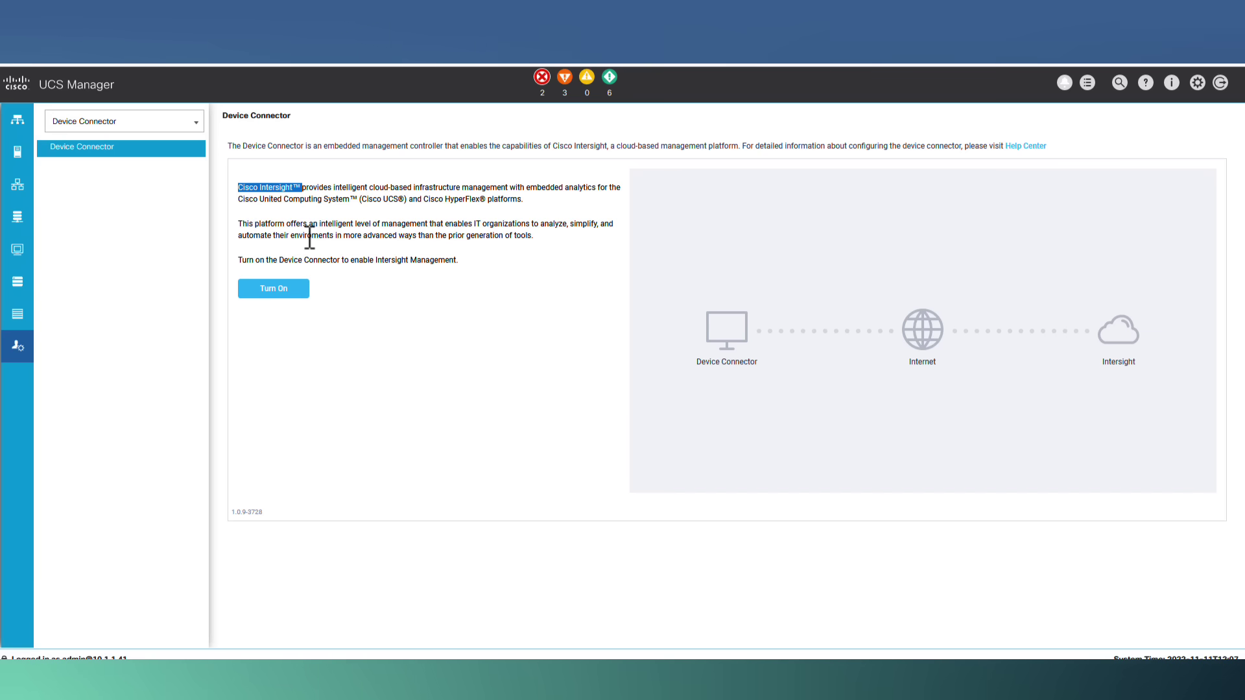
click(274, 289)
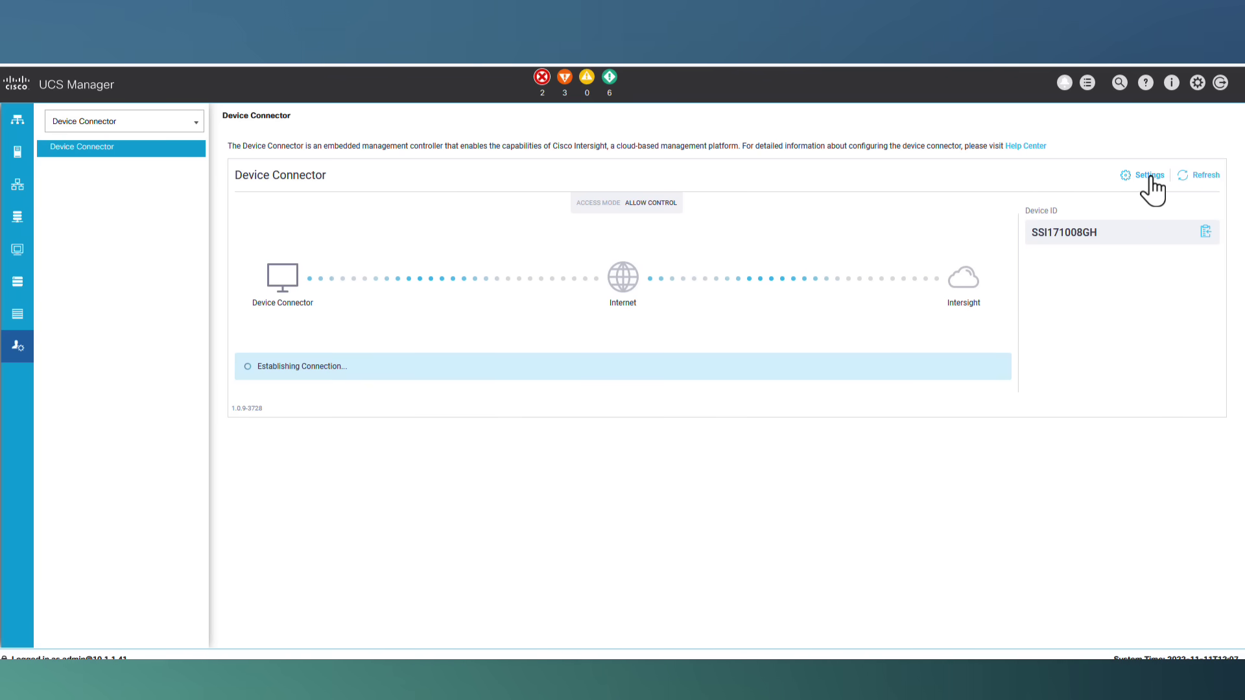
Review the DNS and NTP server 192.168.0.20 in Device Connector settings and save them.
click(1148, 175)
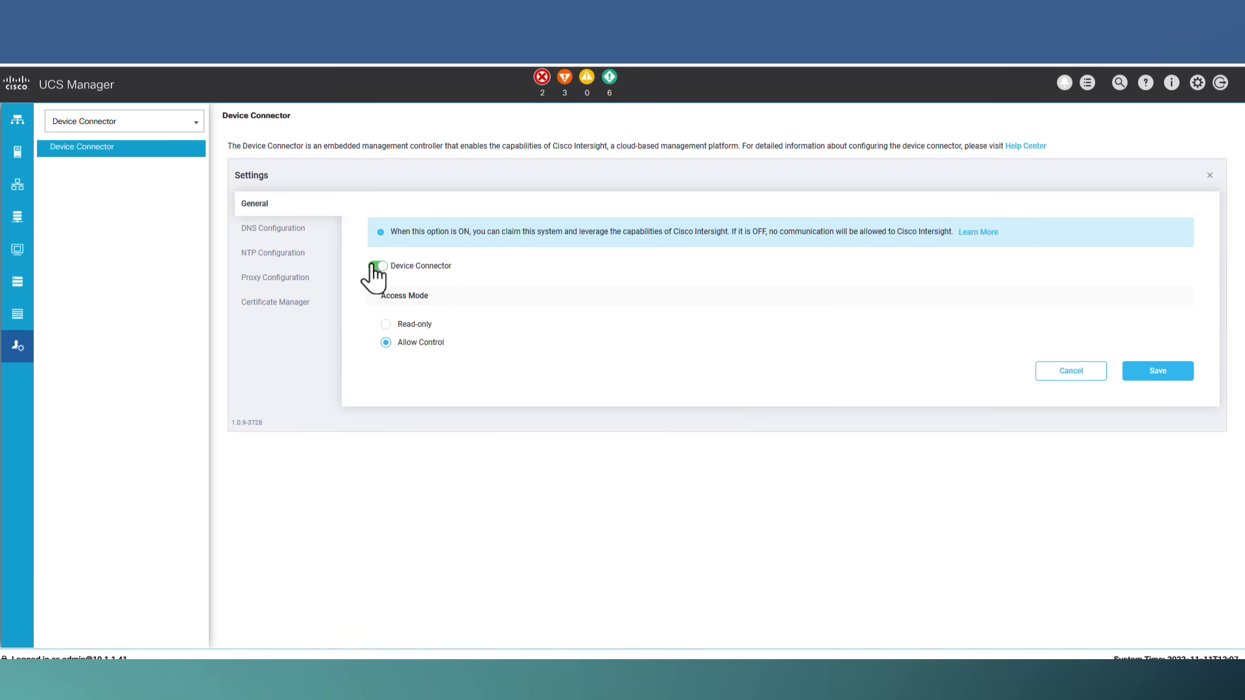
click(281, 233)
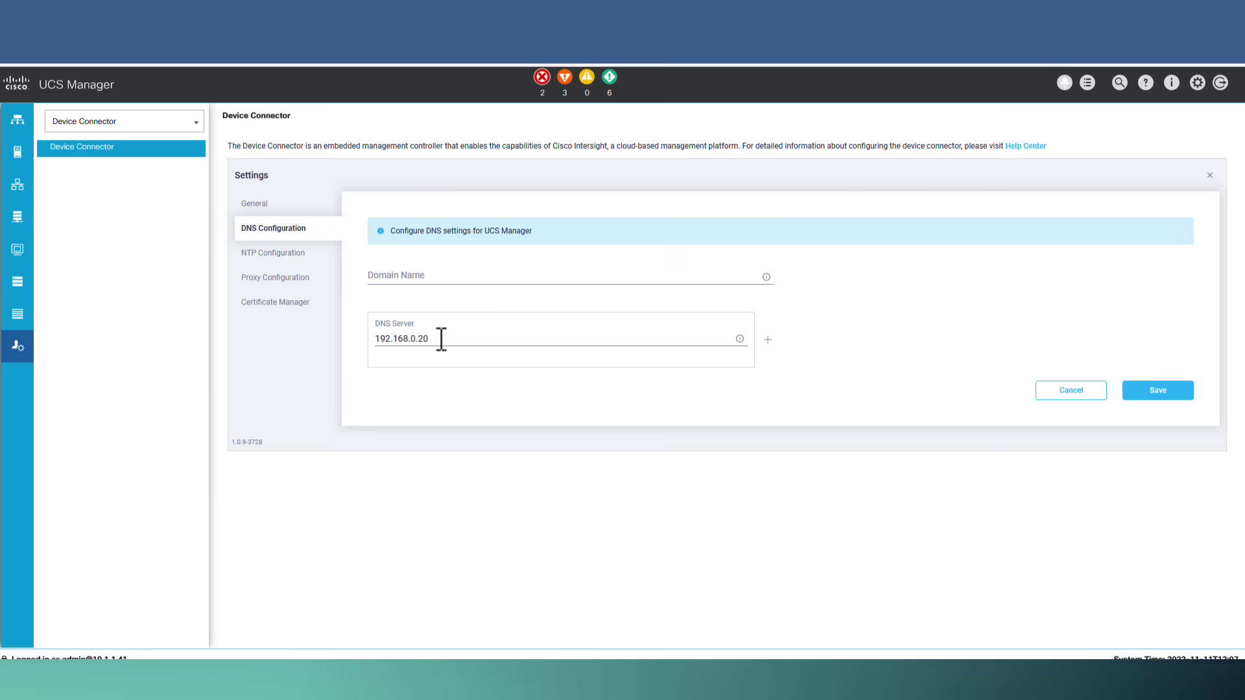
click(301, 258)
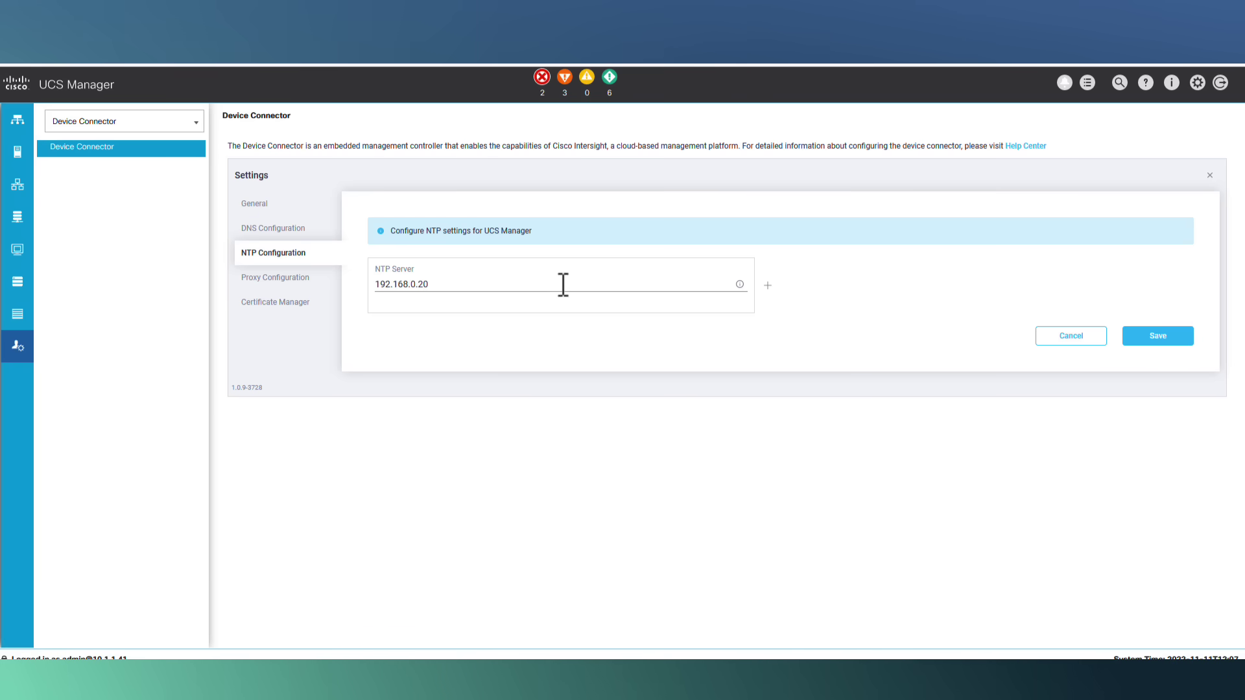
click(460, 285)
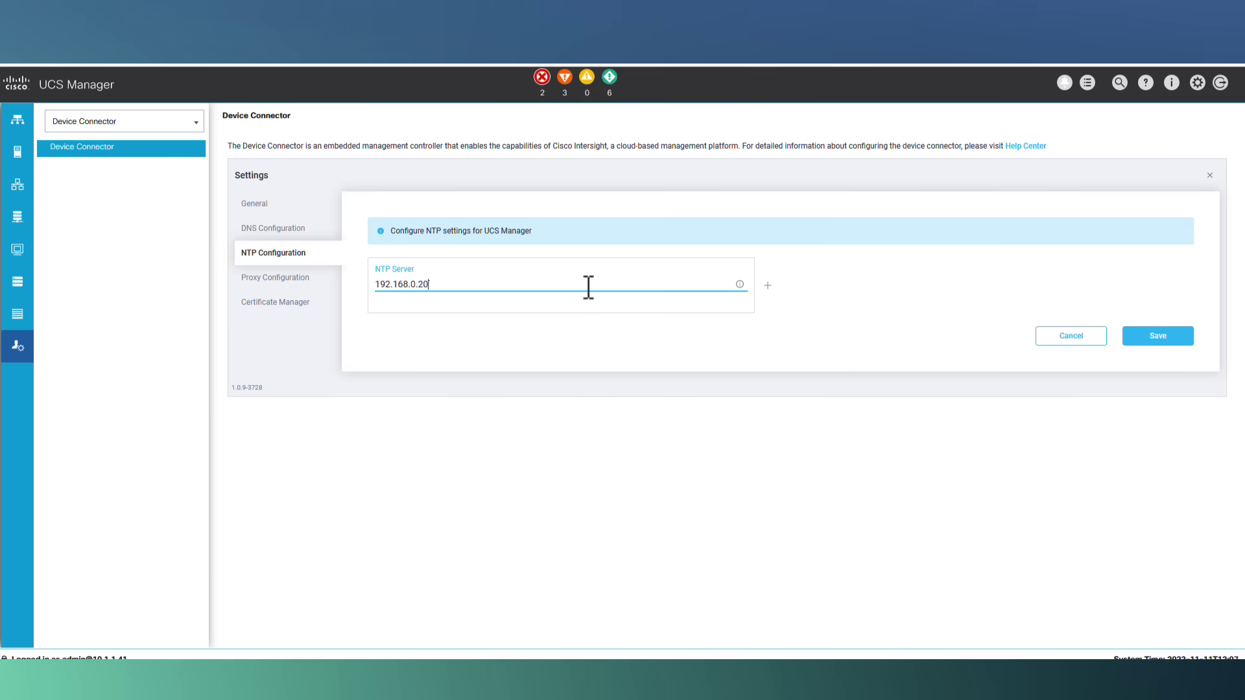
click(1152, 335)
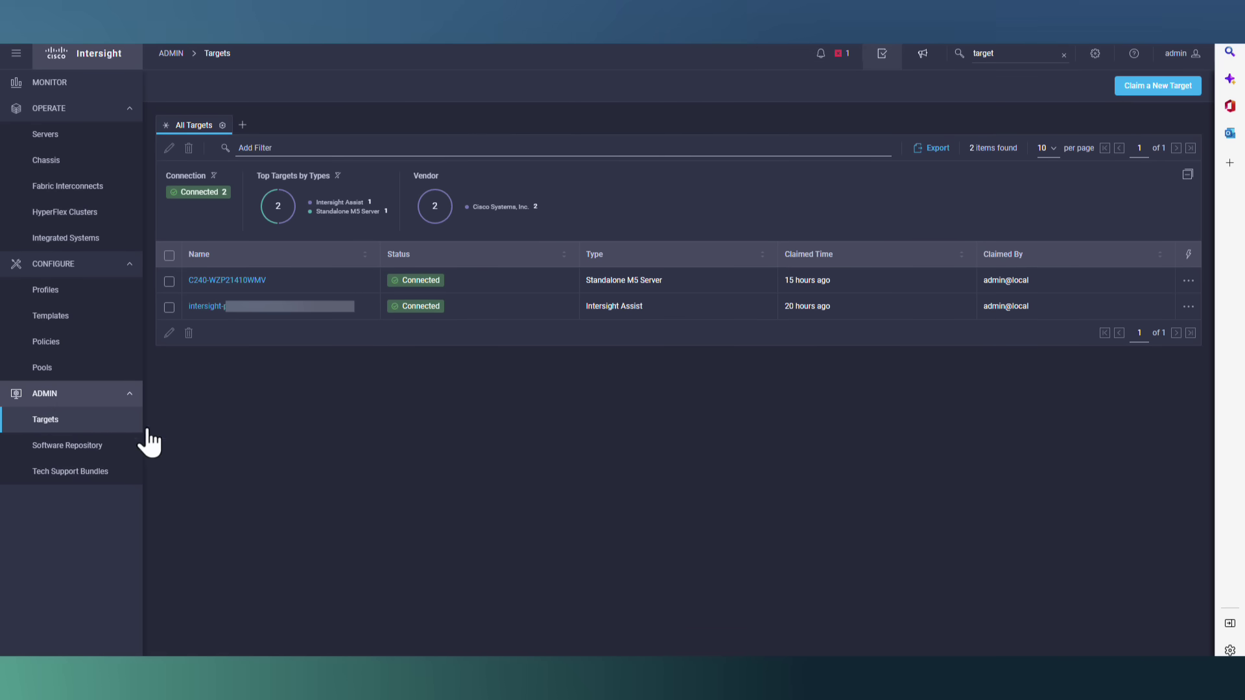
Start a new target claim with Cisco UCS Domain (UCSM Managed) as the target type.
click(1156, 92)
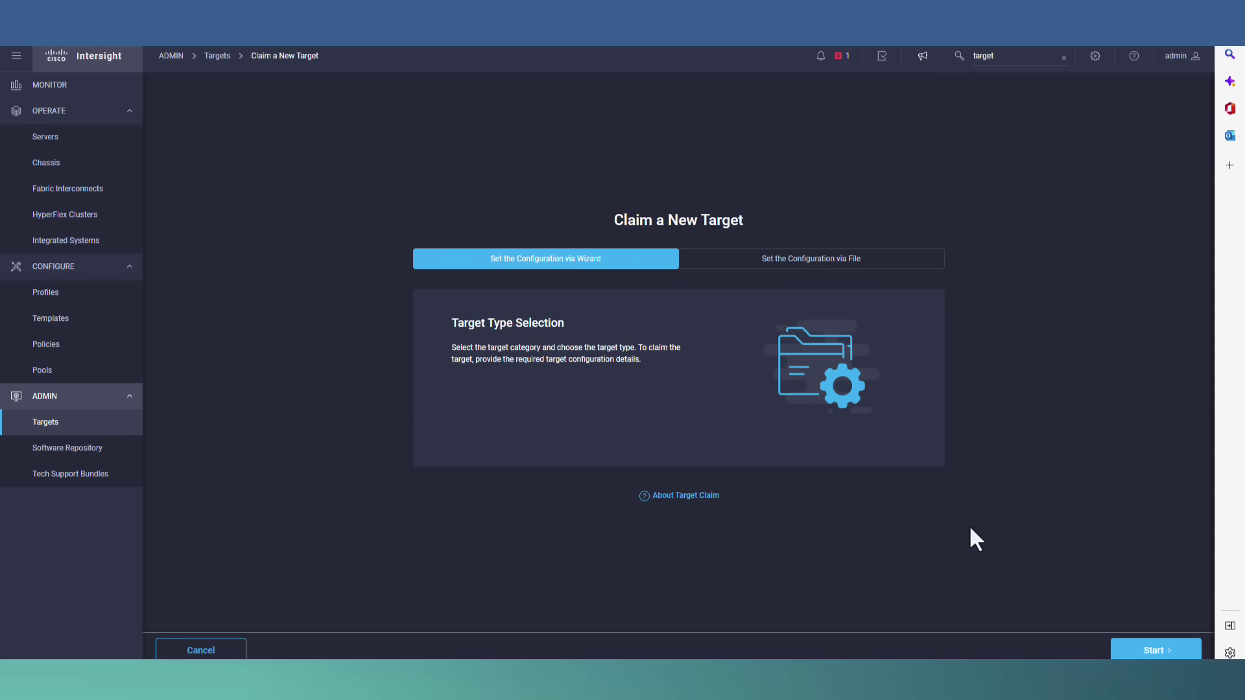
click(1143, 652)
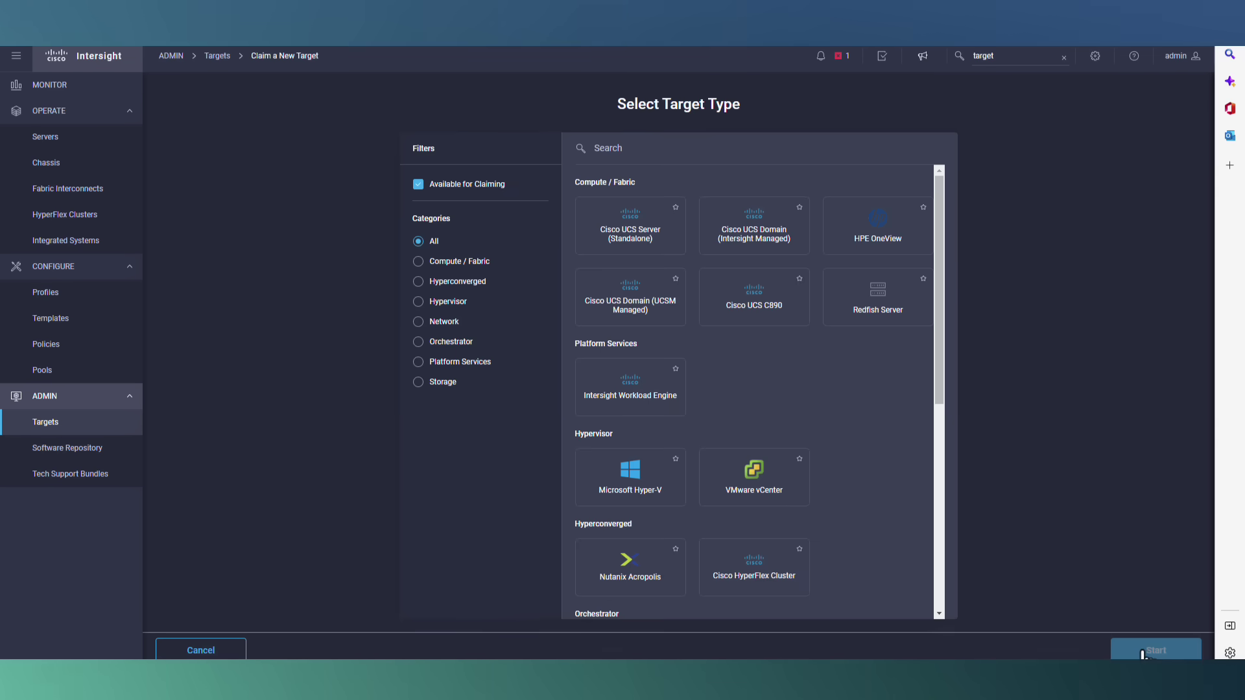
click(659, 290)
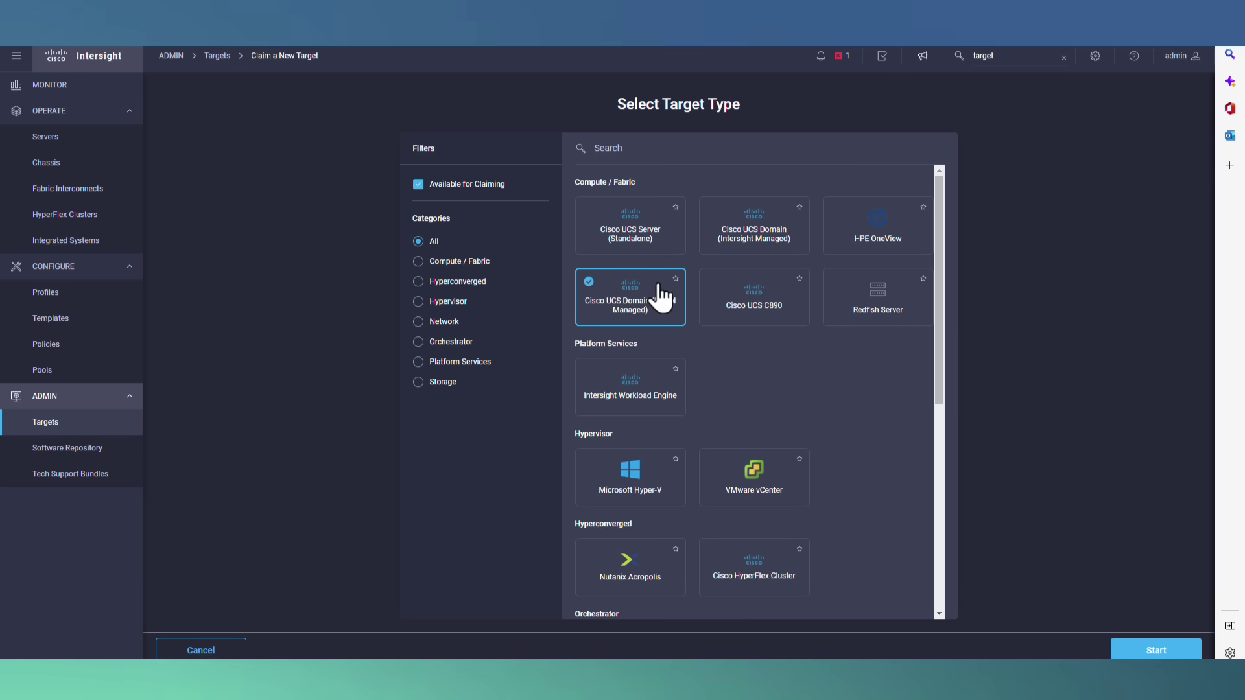
click(1167, 653)
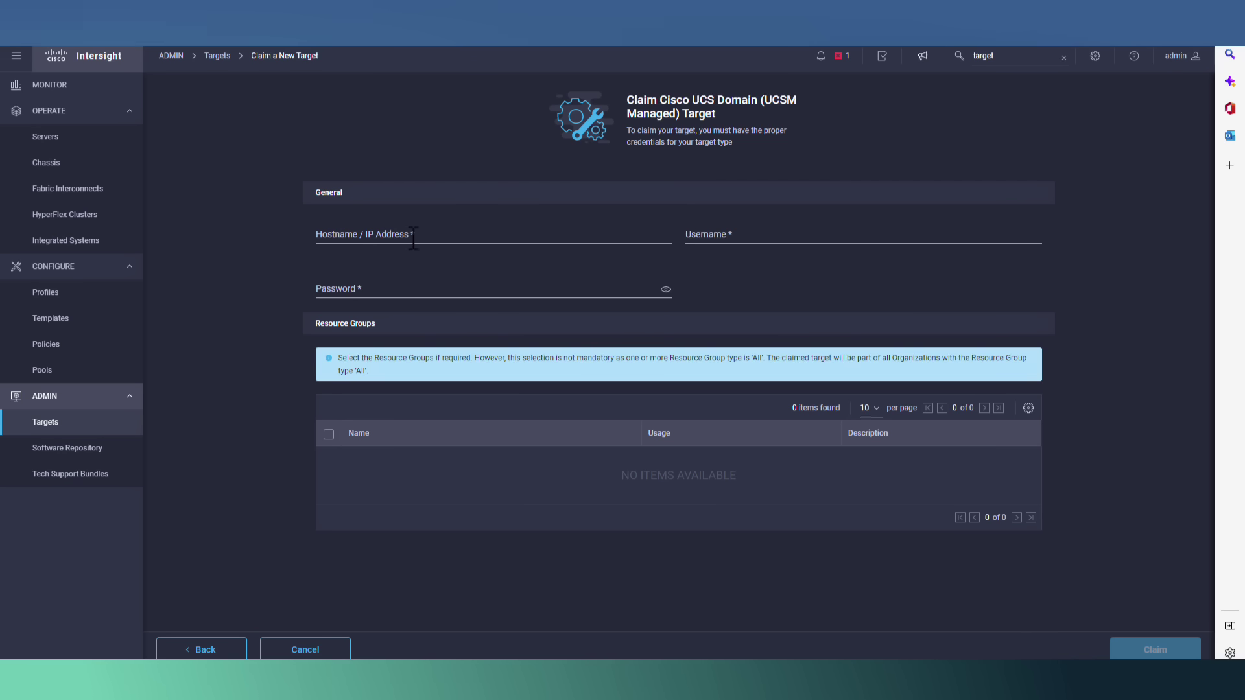
Claim the UCS domain at 10.1.1.41 using the administrator username and password.
click(413, 238)
text(1)
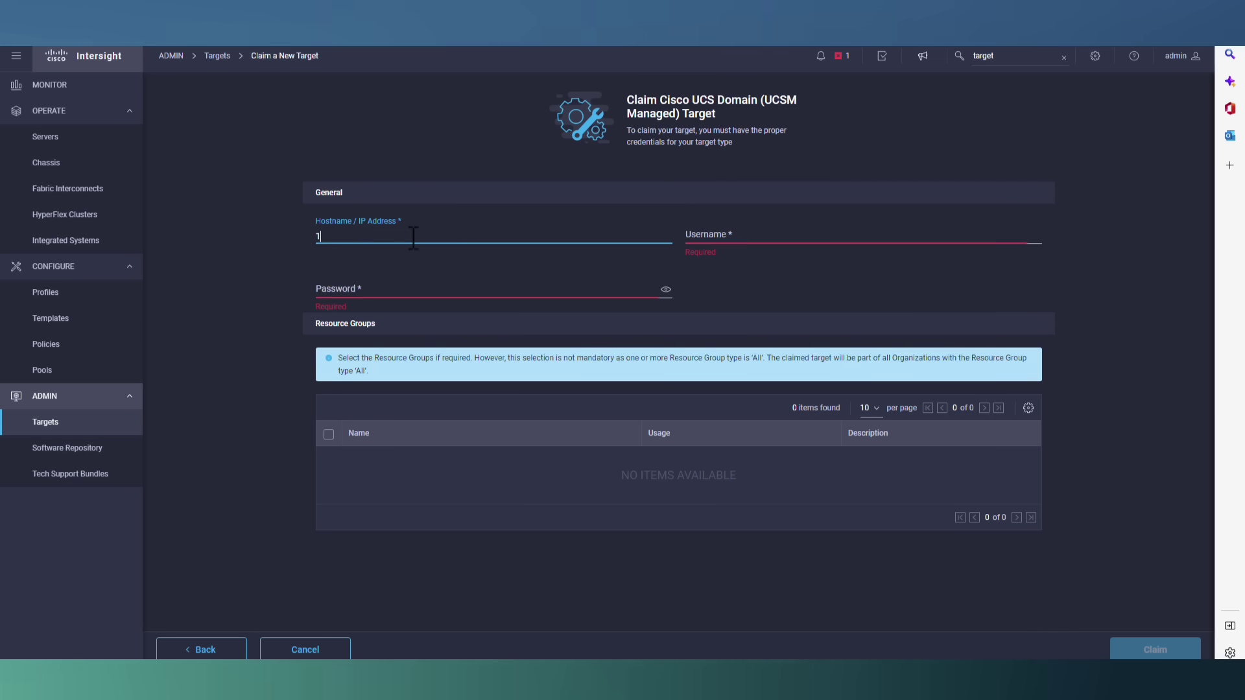
text(0.1.1.41)
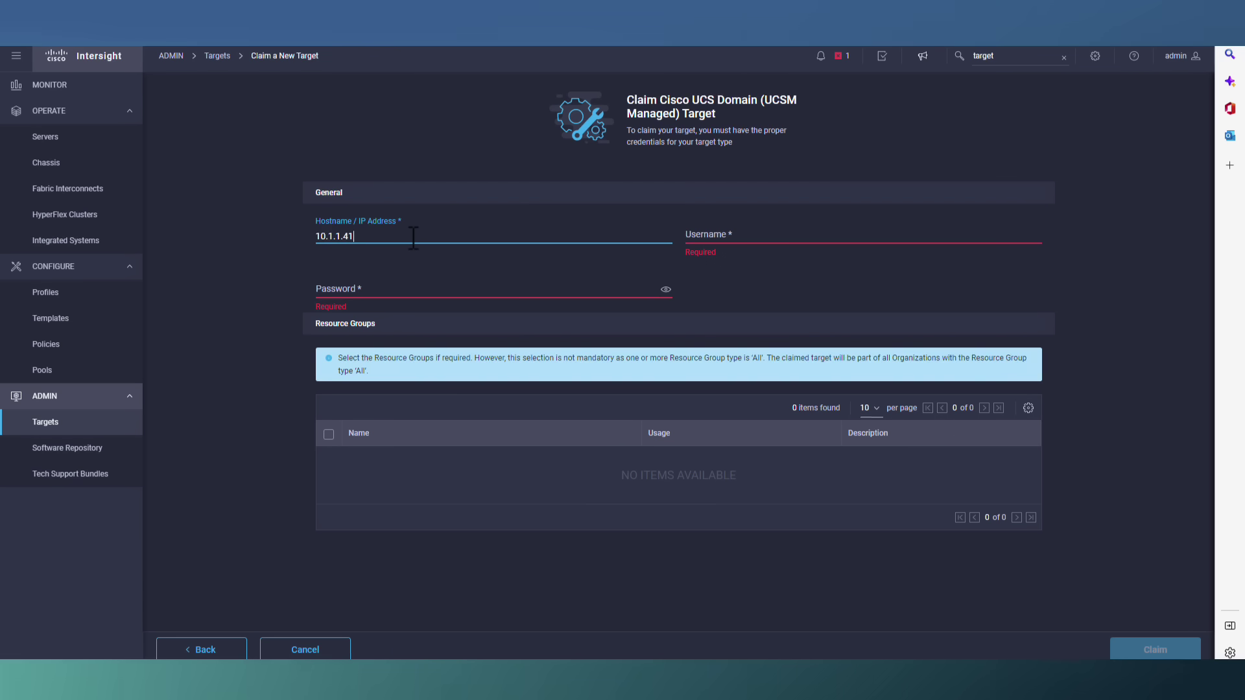
click(745, 236)
text(admin)
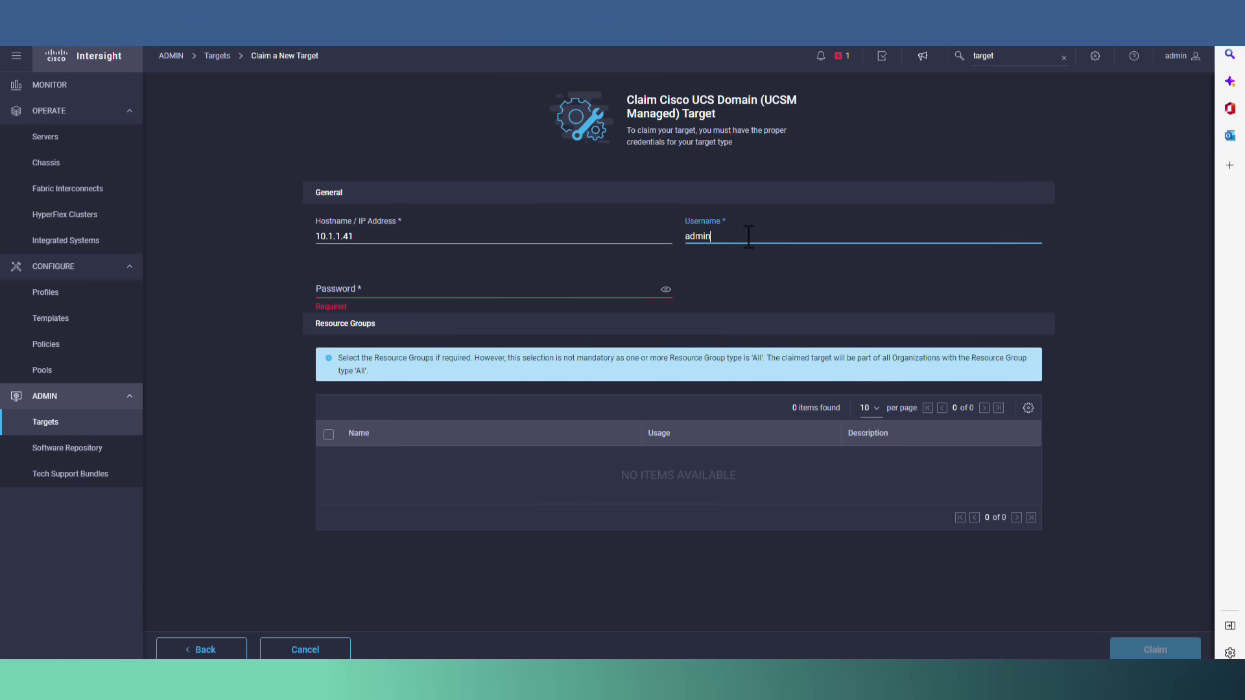
key(Tab)
text(pas)
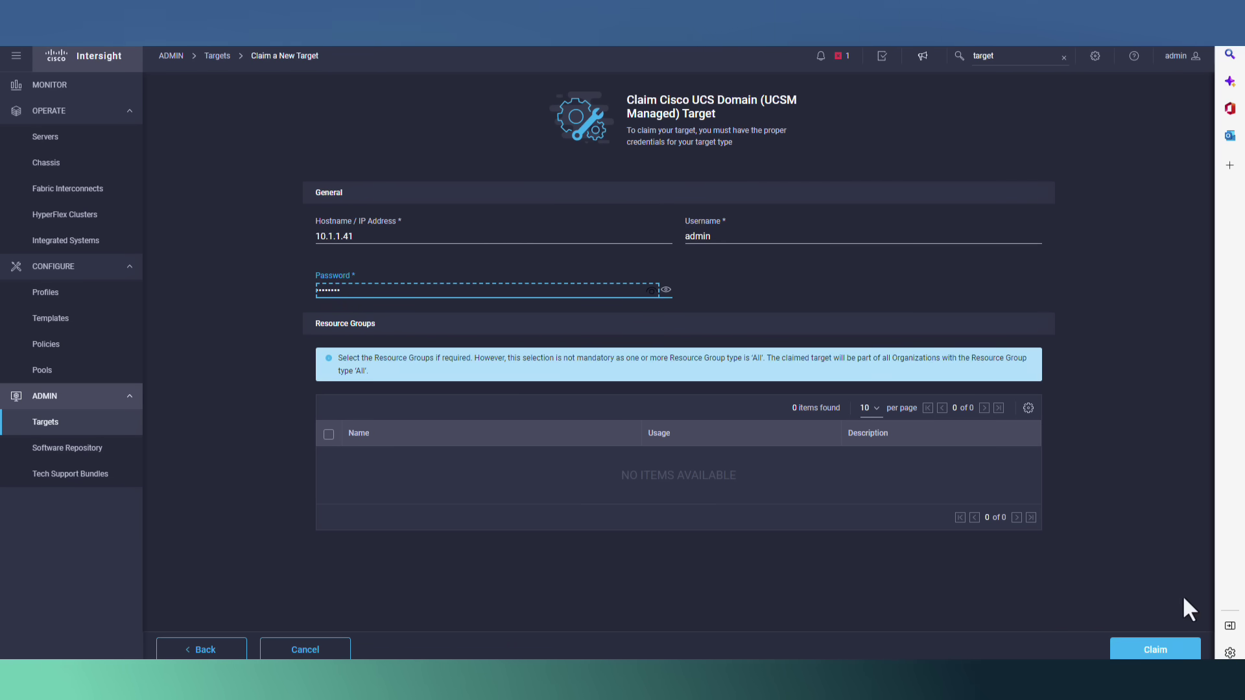
click(1127, 651)
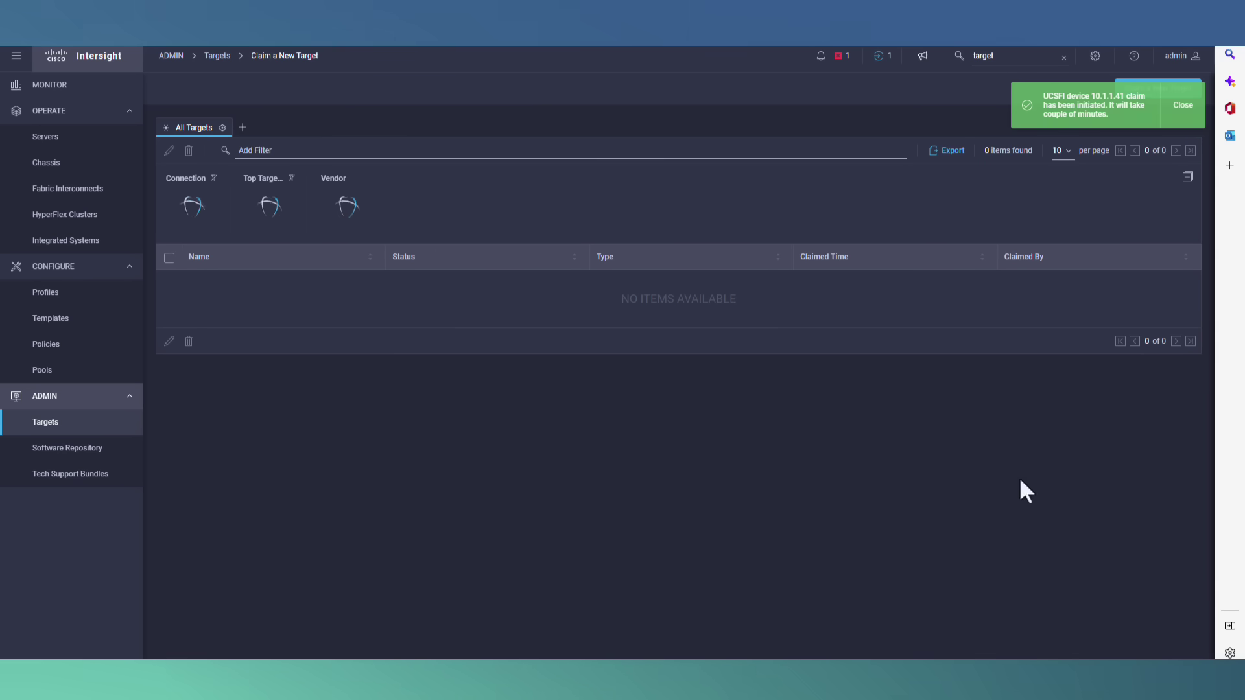
Open the Device registration request for 10.1.1.41 to confirm Success and completed steps.
click(880, 58)
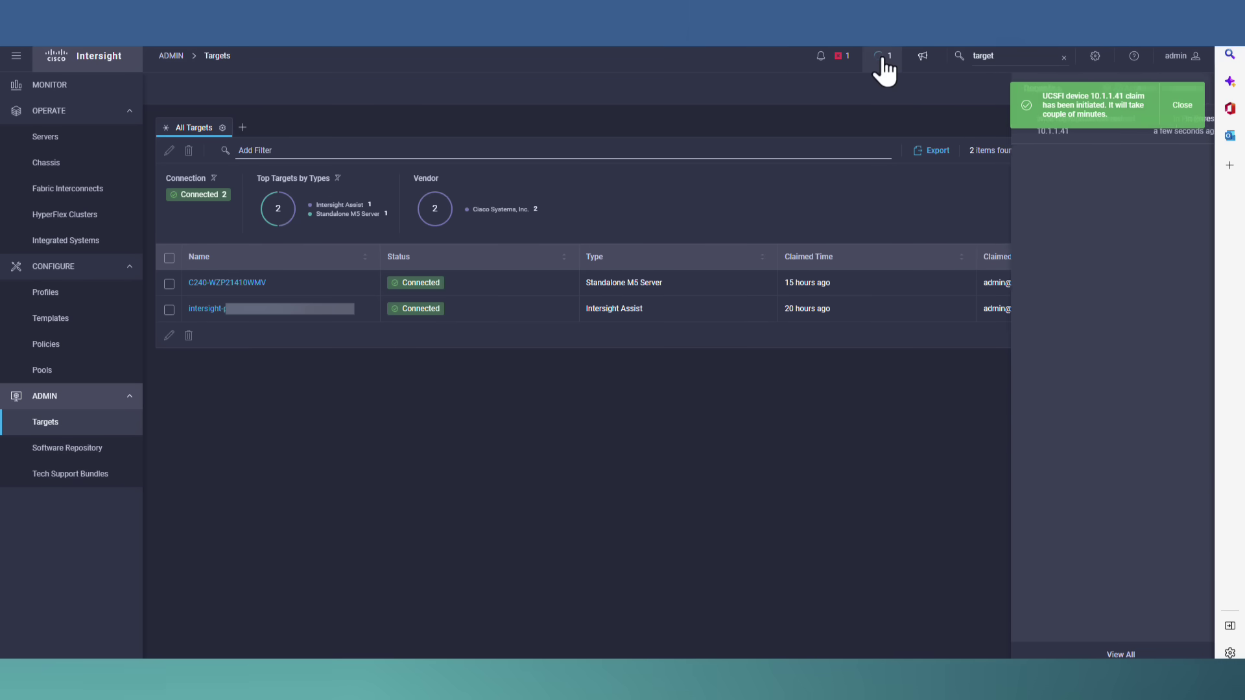
click(1071, 124)
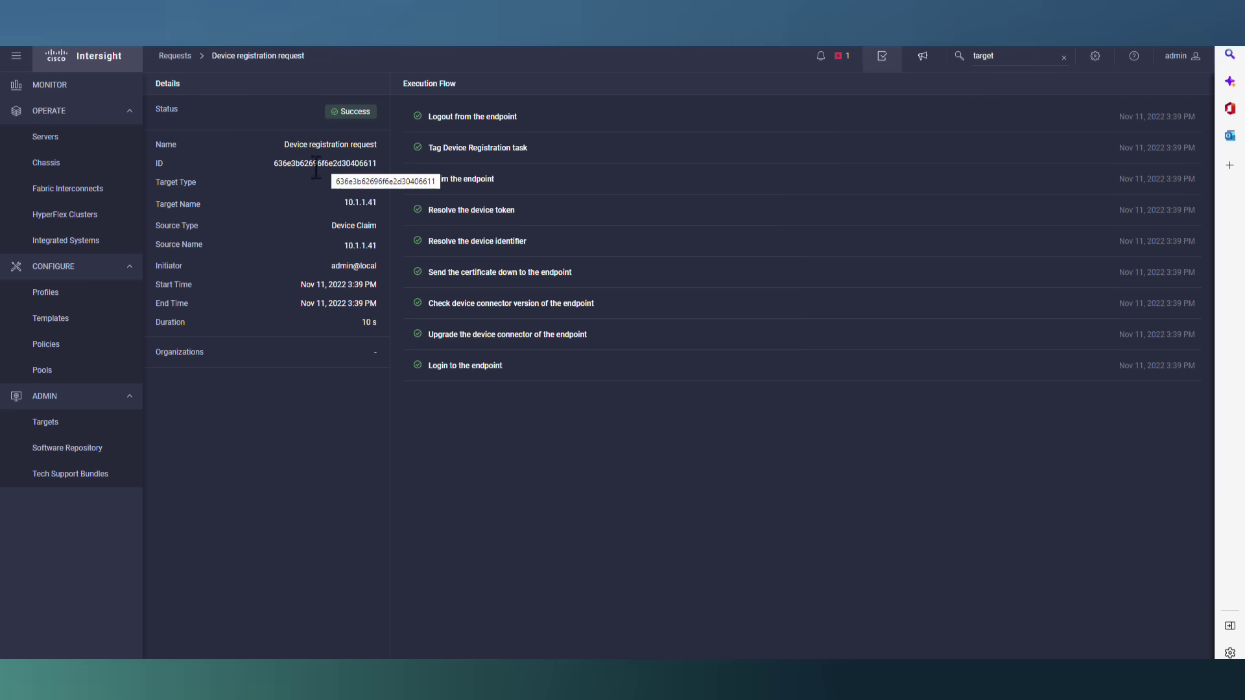
drag(344, 202, 377, 202)
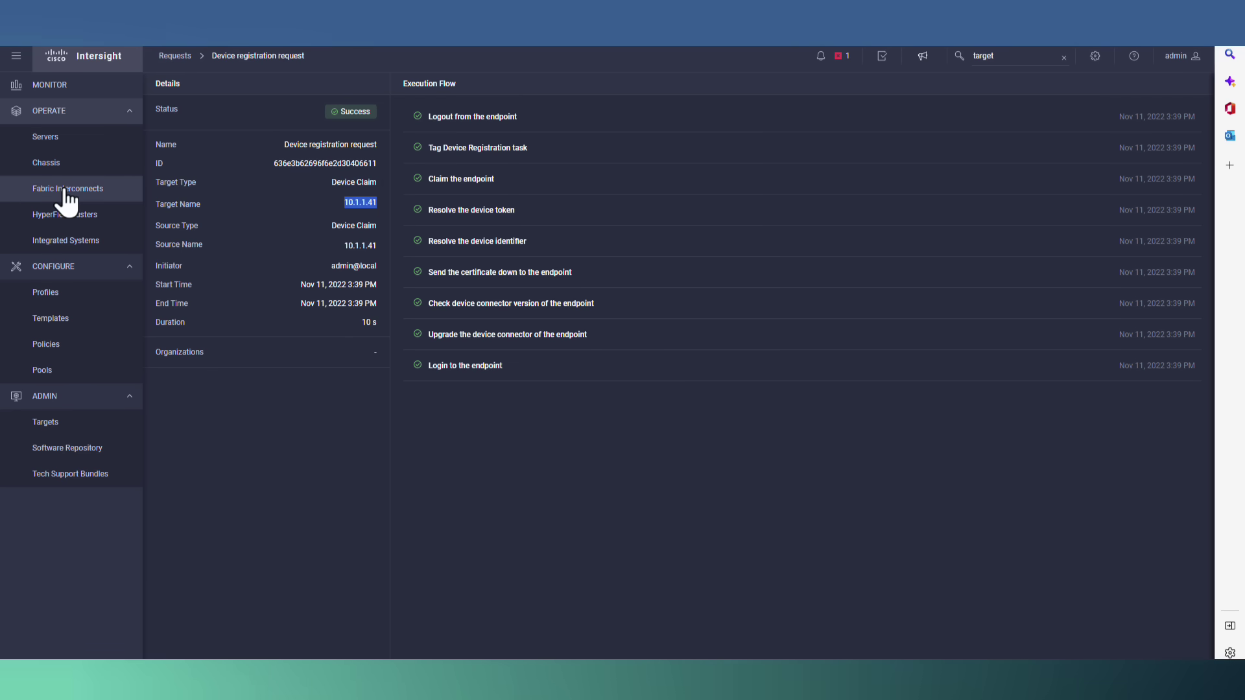
Check FI FI-A's power supply missing warning alarm, then return to the Monitor dashboard.
click(118, 192)
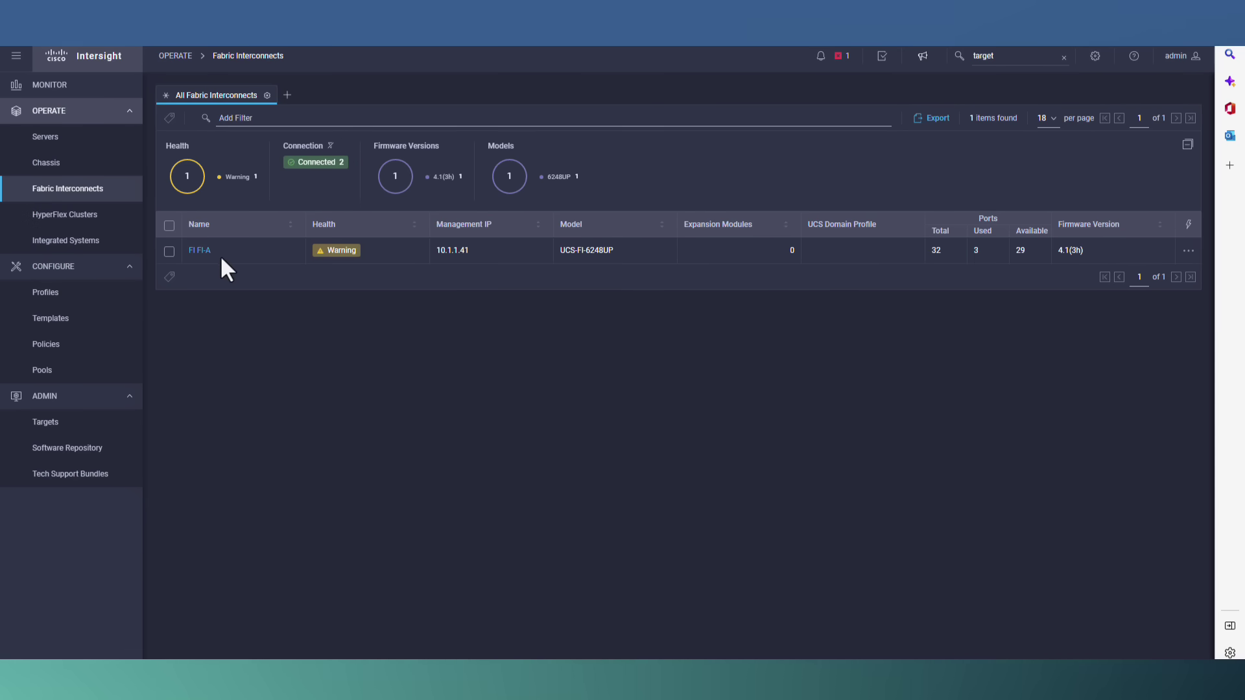
mouse_move(339, 251)
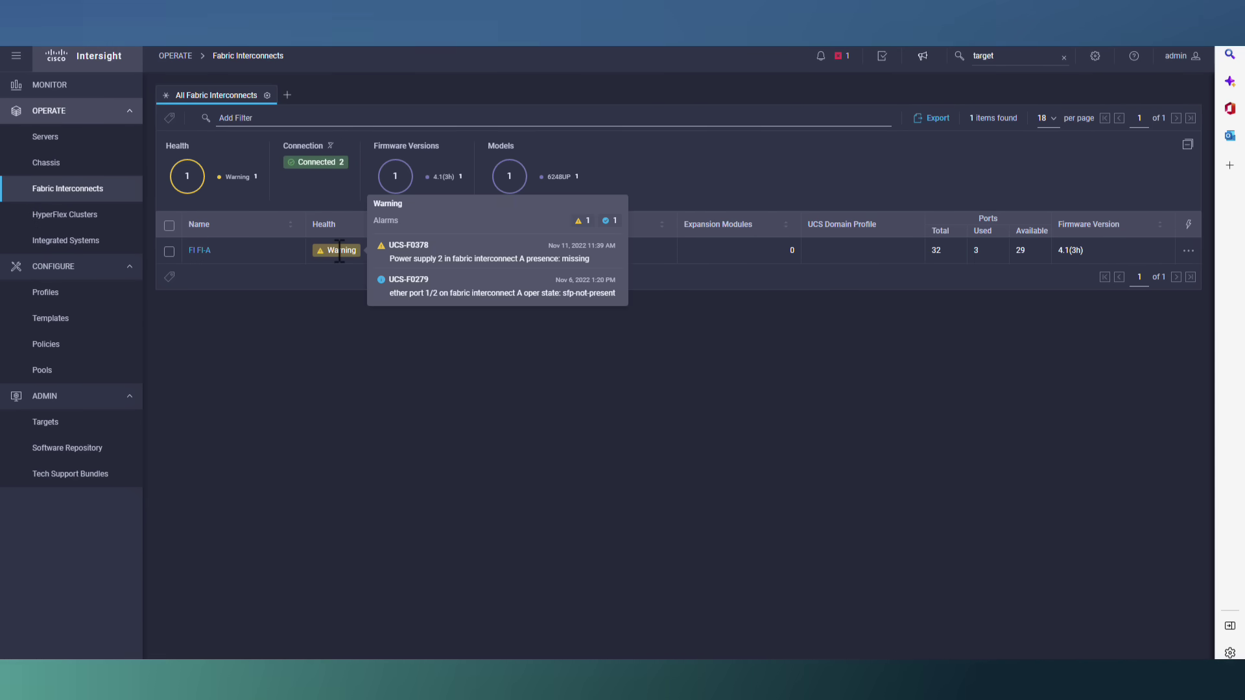
click(599, 264)
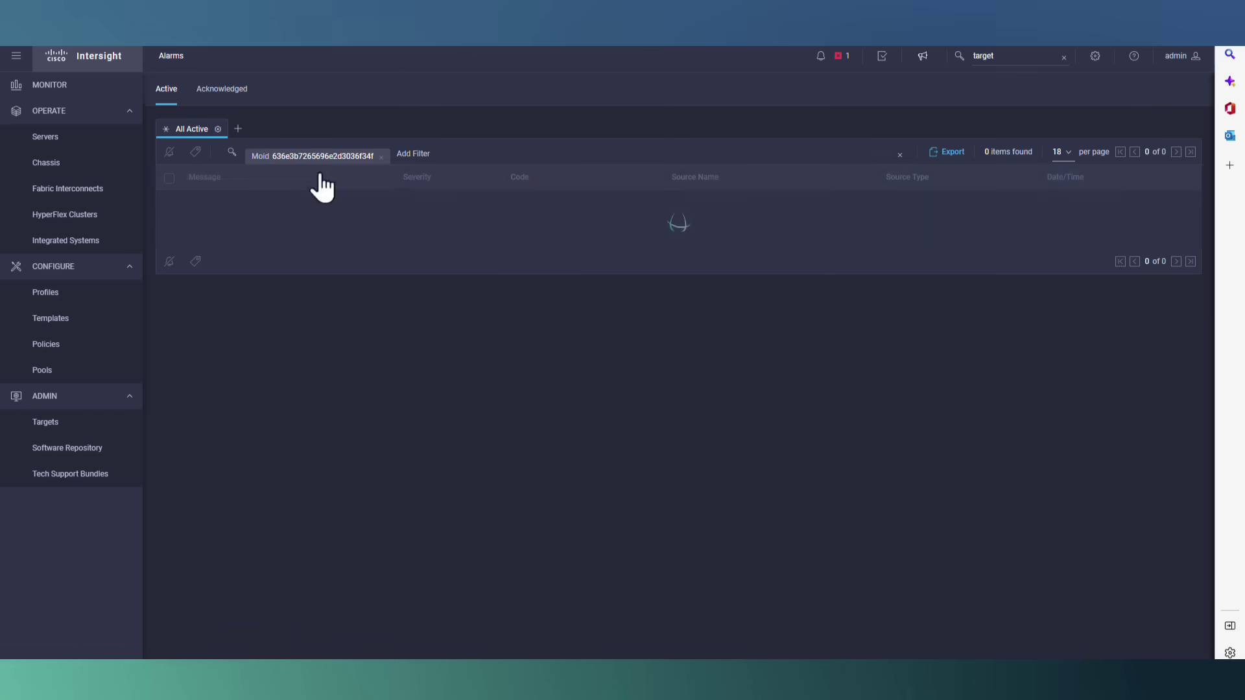
click(45, 91)
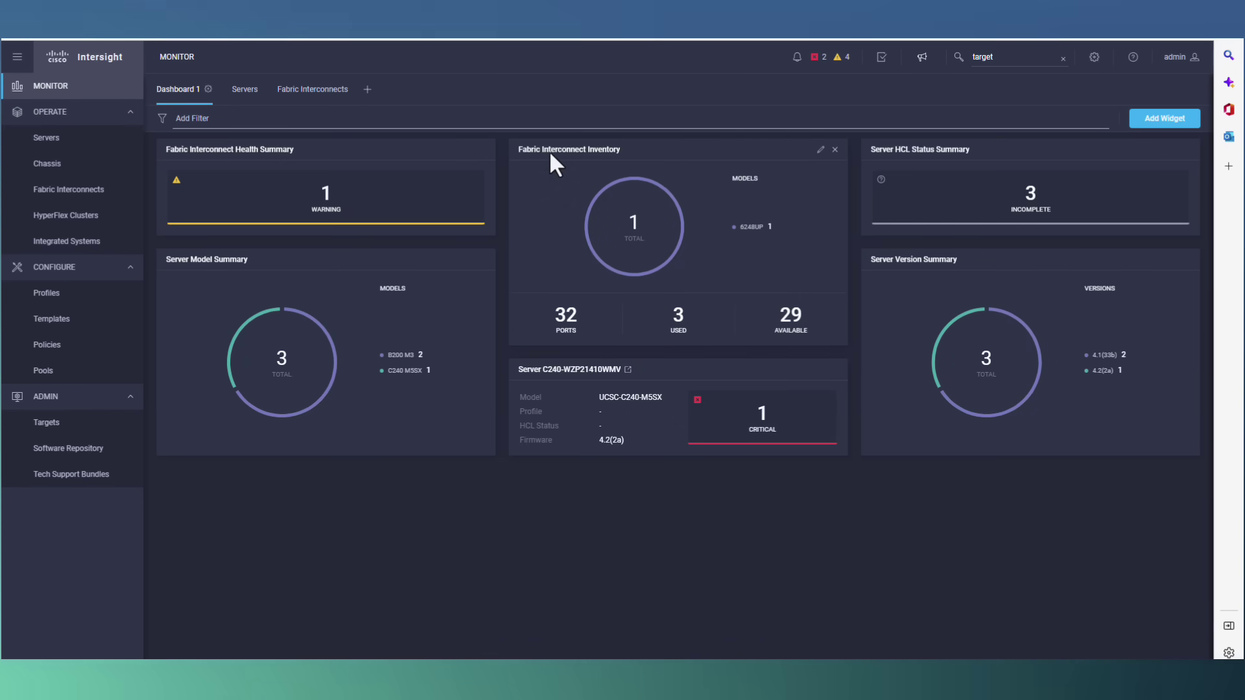
Choose the Health Summary widget and set its source to Fabric Interconnects.
drag(561, 145, 598, 148)
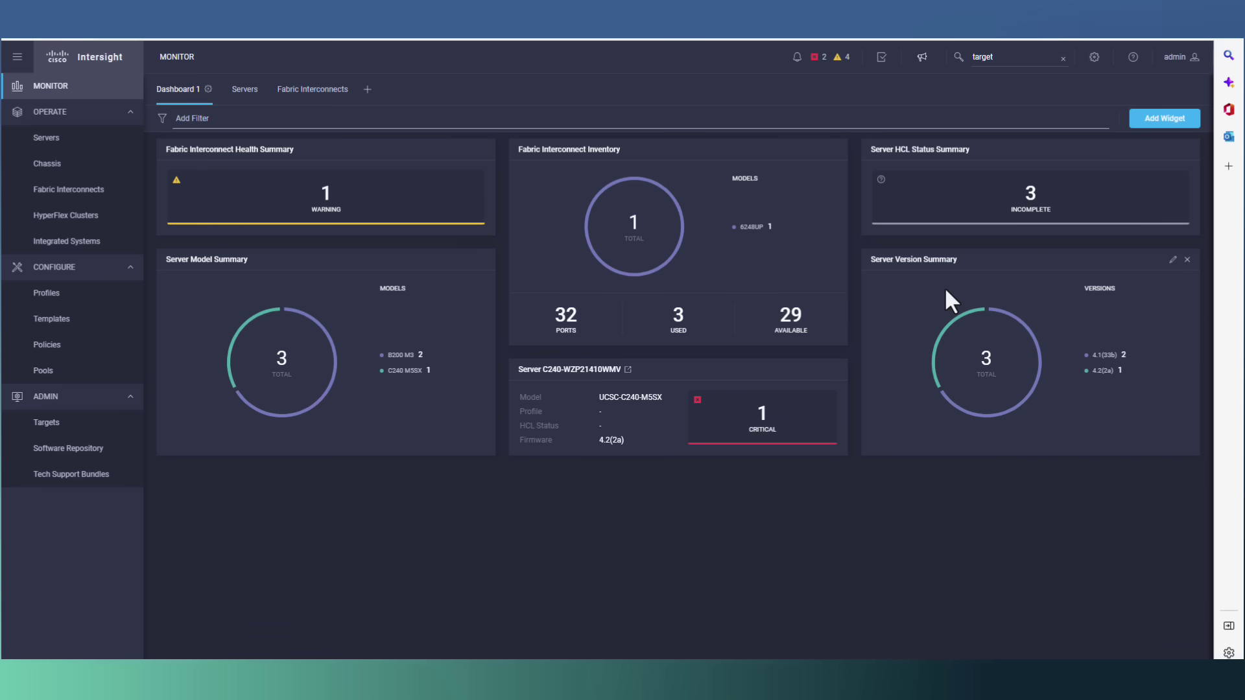
click(1163, 123)
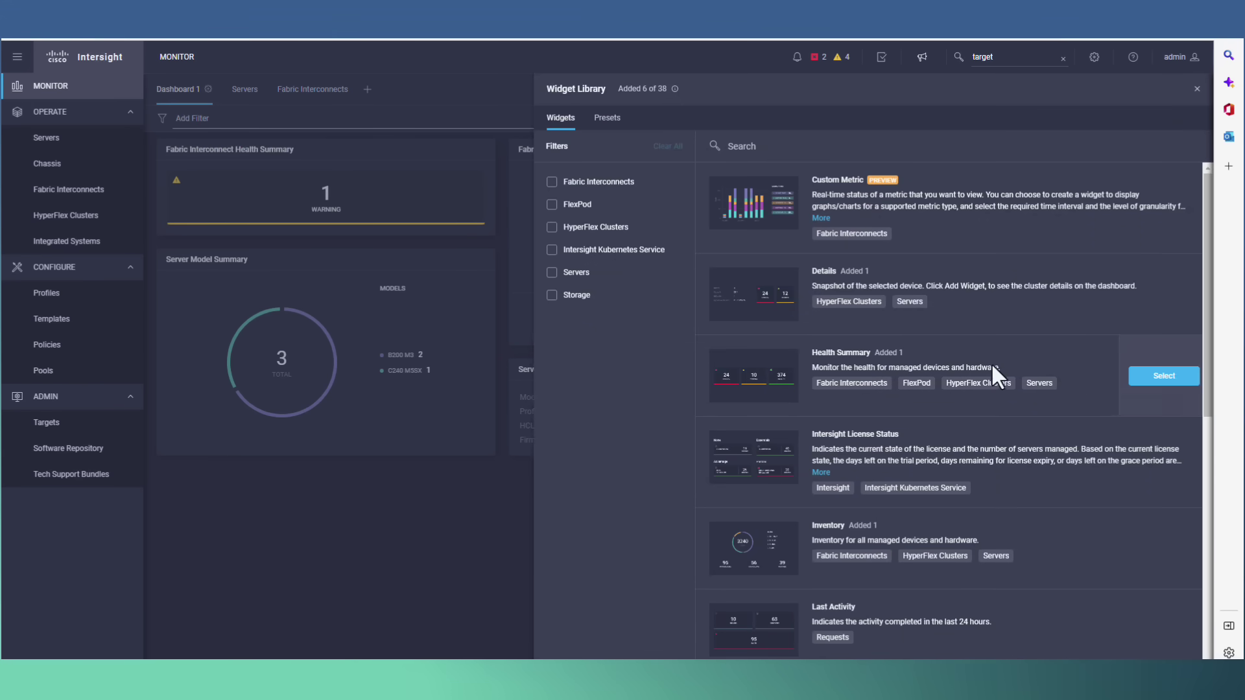
click(1150, 379)
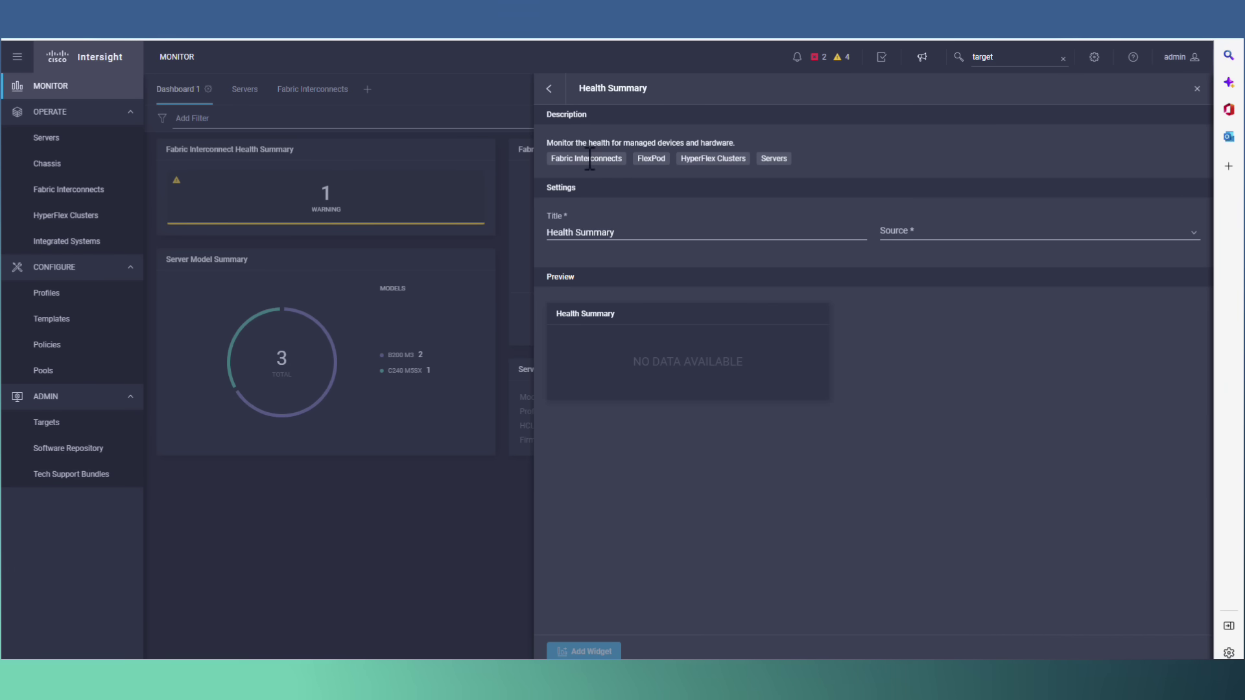
click(669, 231)
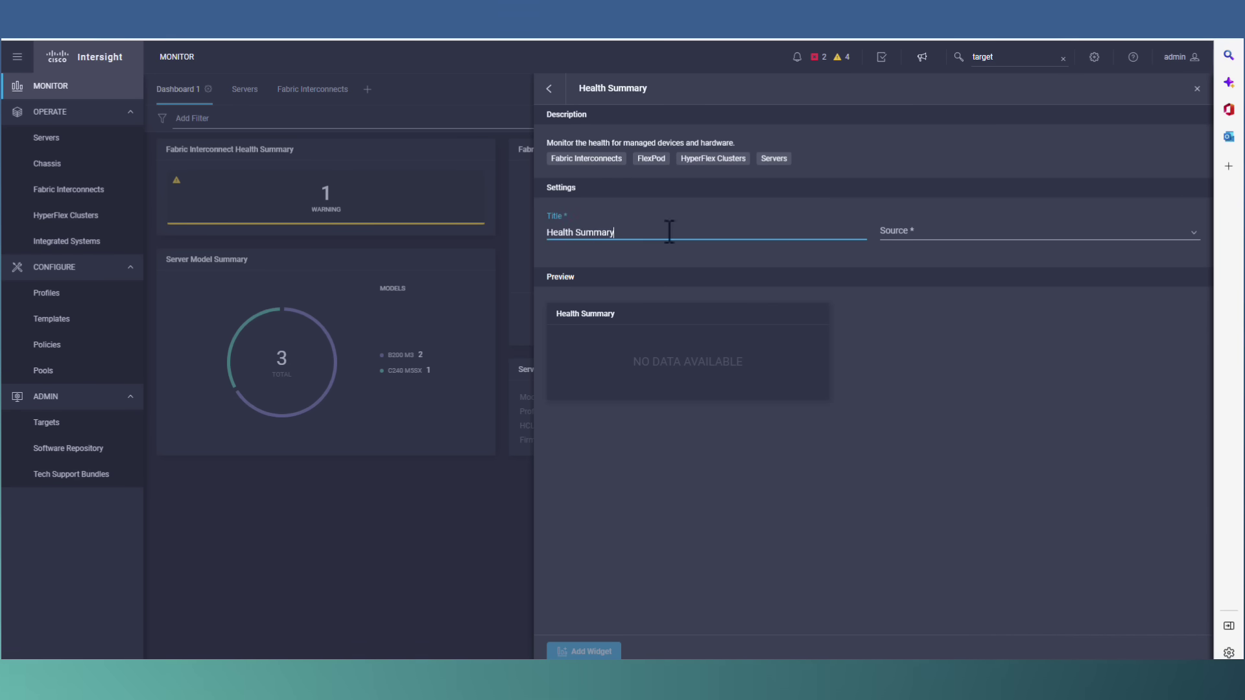
click(933, 238)
click(937, 253)
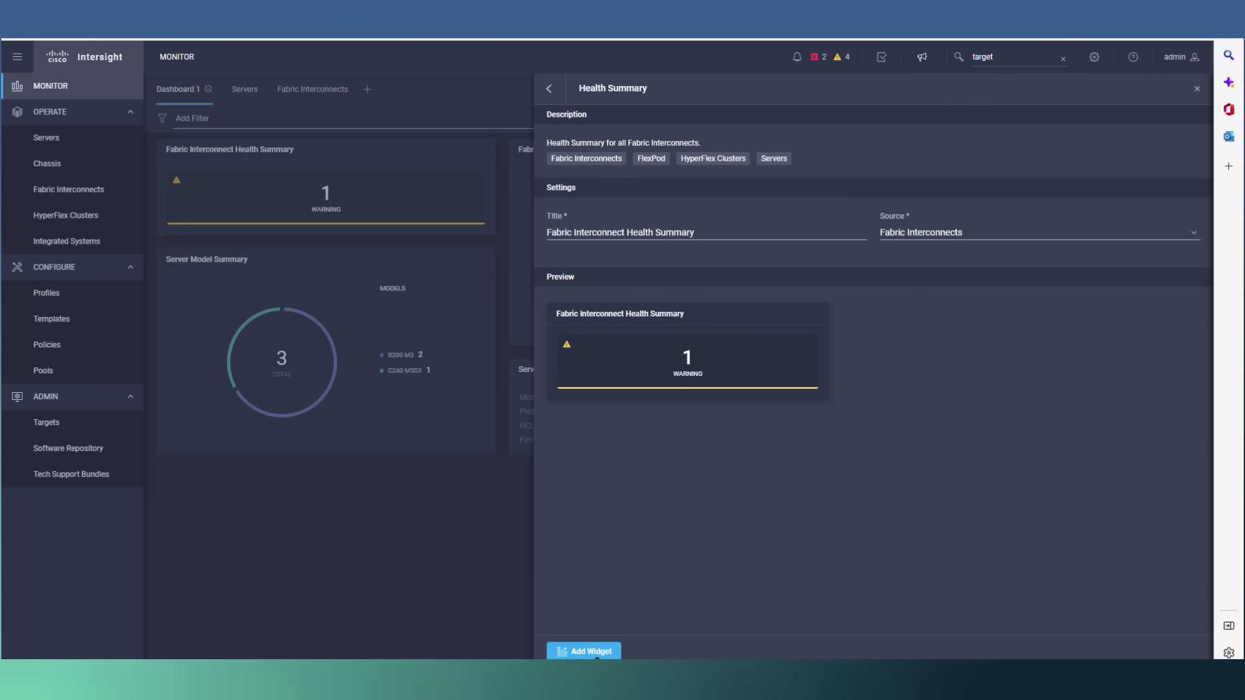
Add the widget to Dashboard 1 and open its power-supply warning alarm UCS-F0378.
click(597, 655)
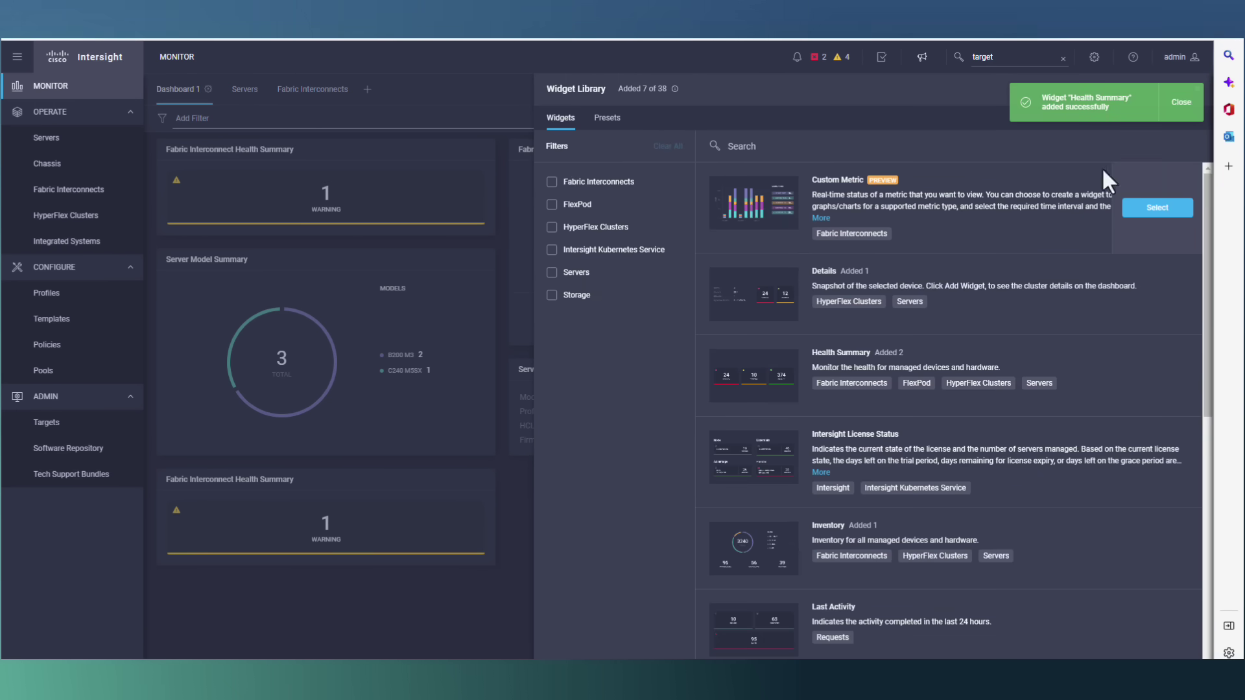
click(1179, 105)
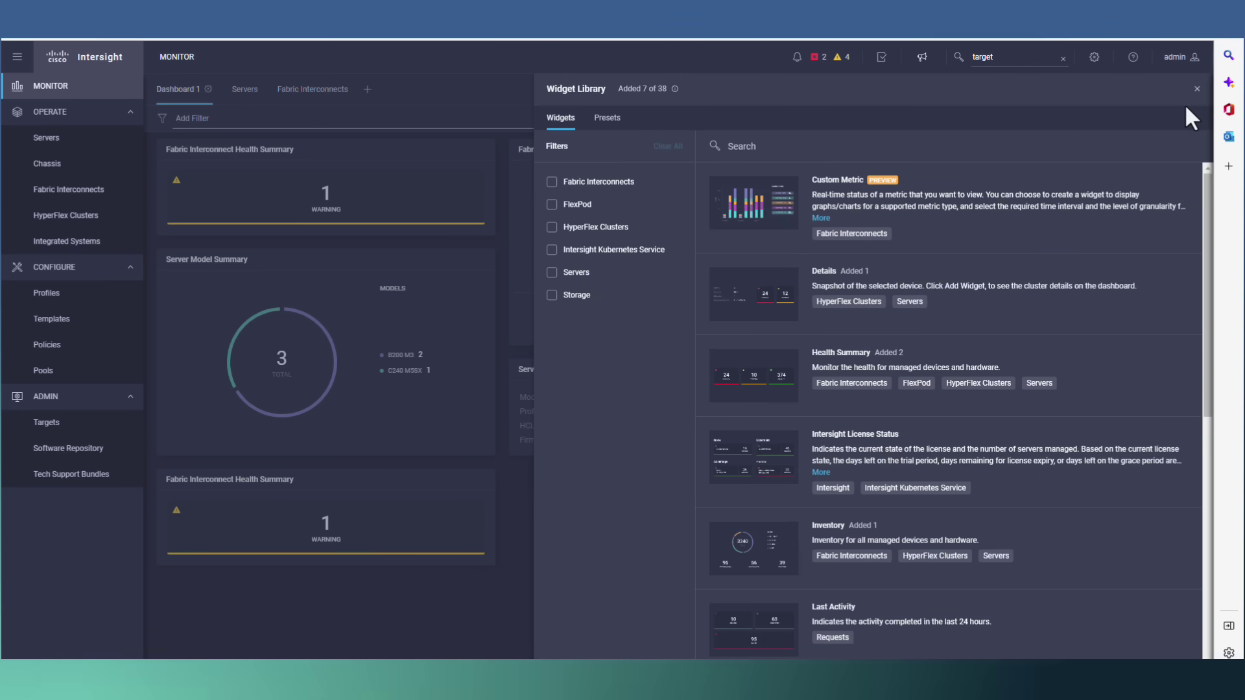
click(1192, 92)
click(436, 533)
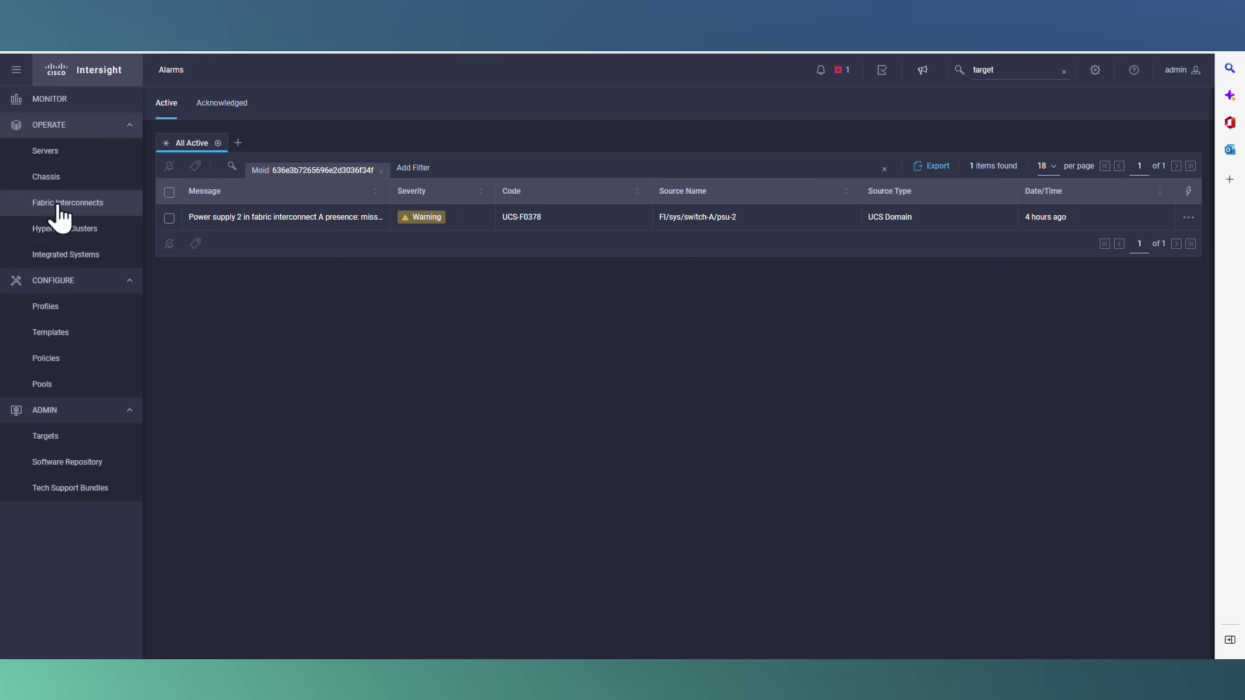
Go to the Fabric Interconnects list and launch UCS Manager from FI FI-A's actions menu.
click(59, 205)
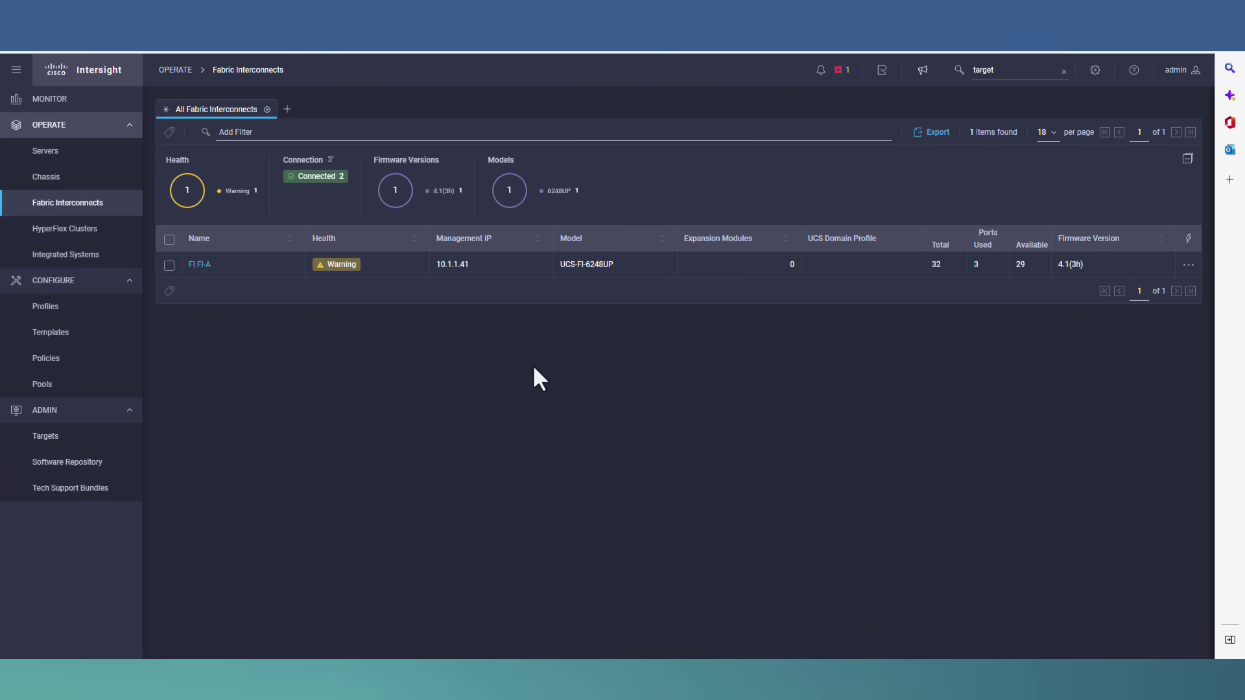
click(1190, 268)
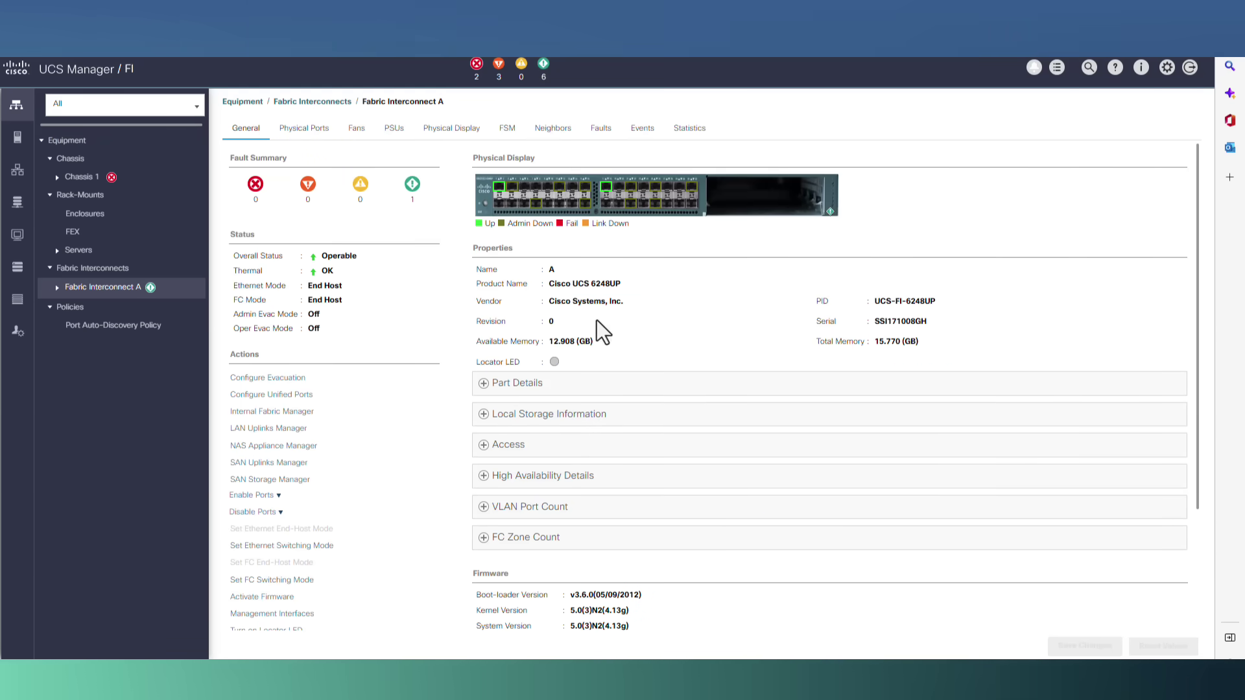
Review Fabric Interconnect A's product name, then open and expand Chassis 1 in the Equipment tree.
drag(549, 283, 633, 291)
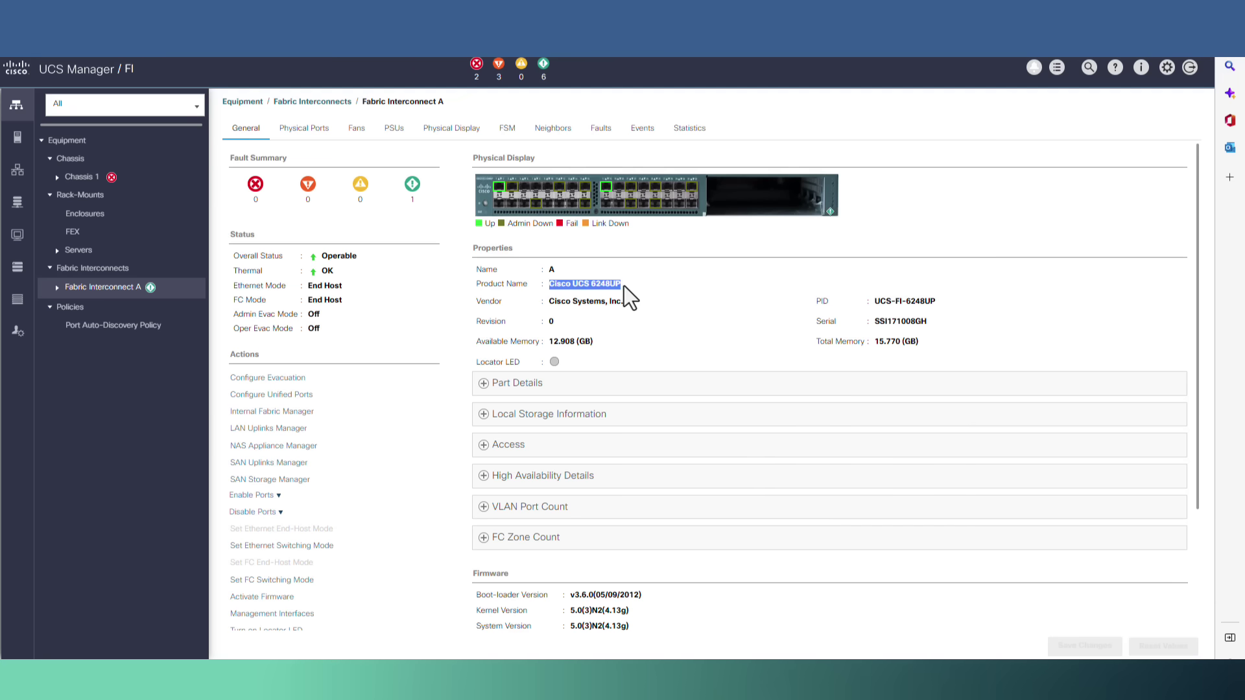
click(740, 333)
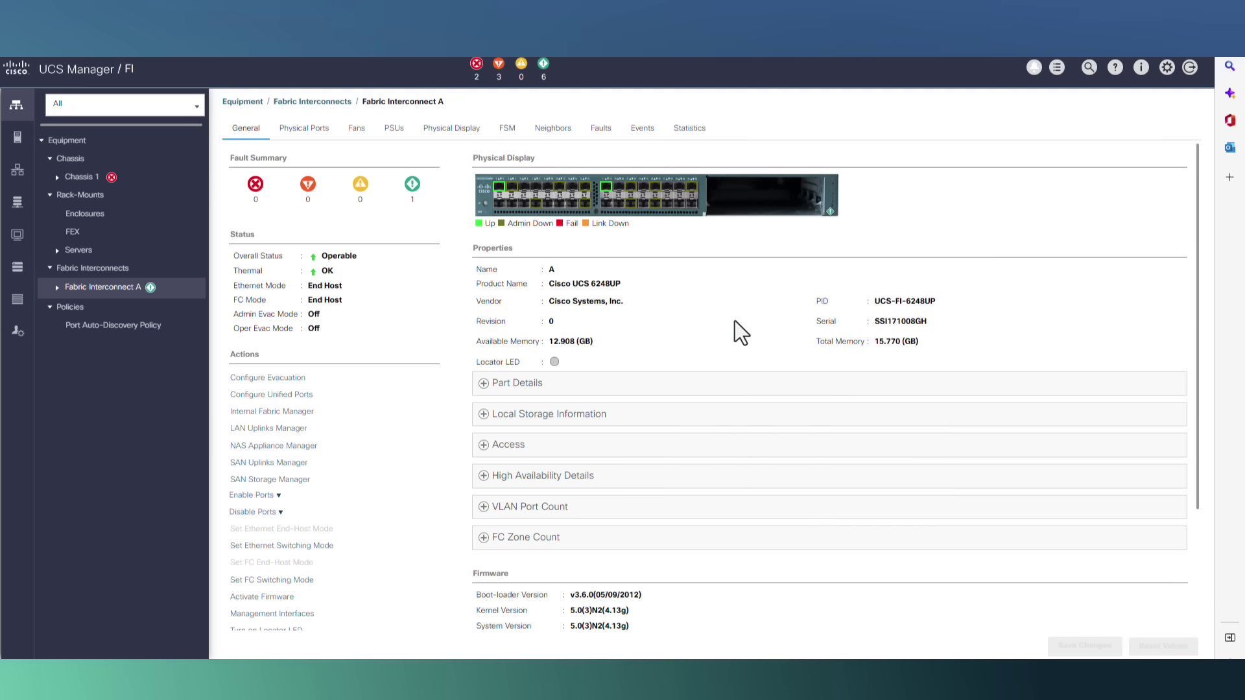
click(75, 176)
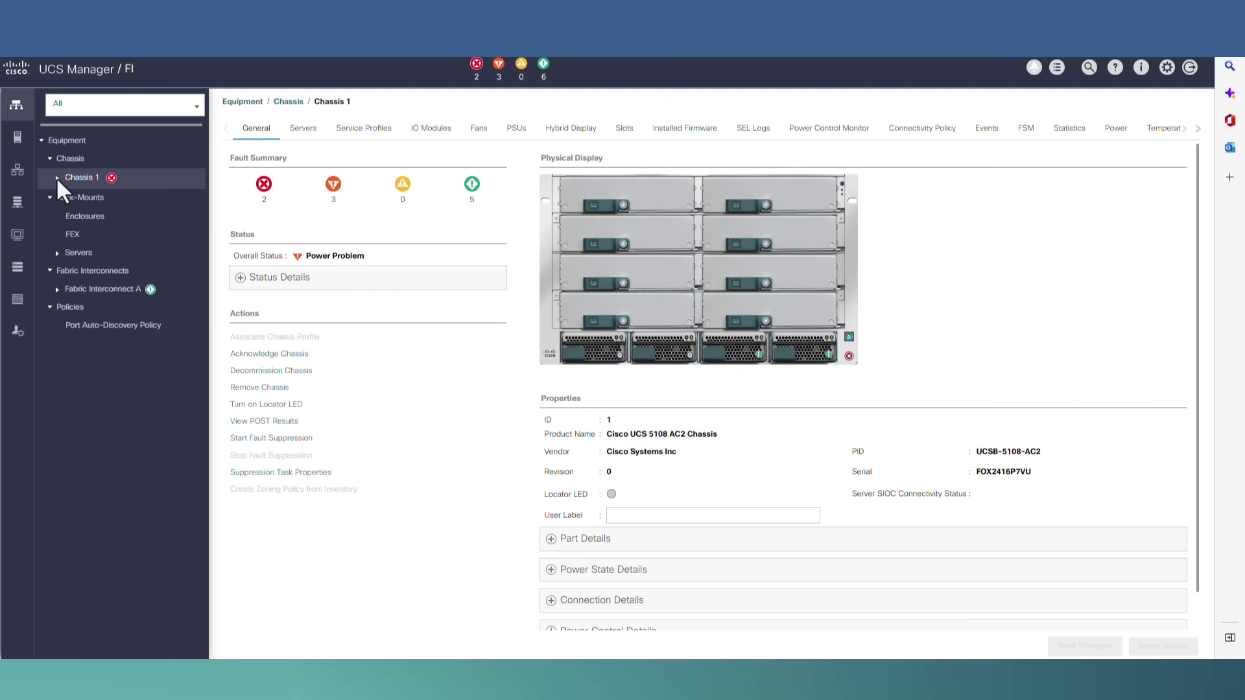
click(56, 176)
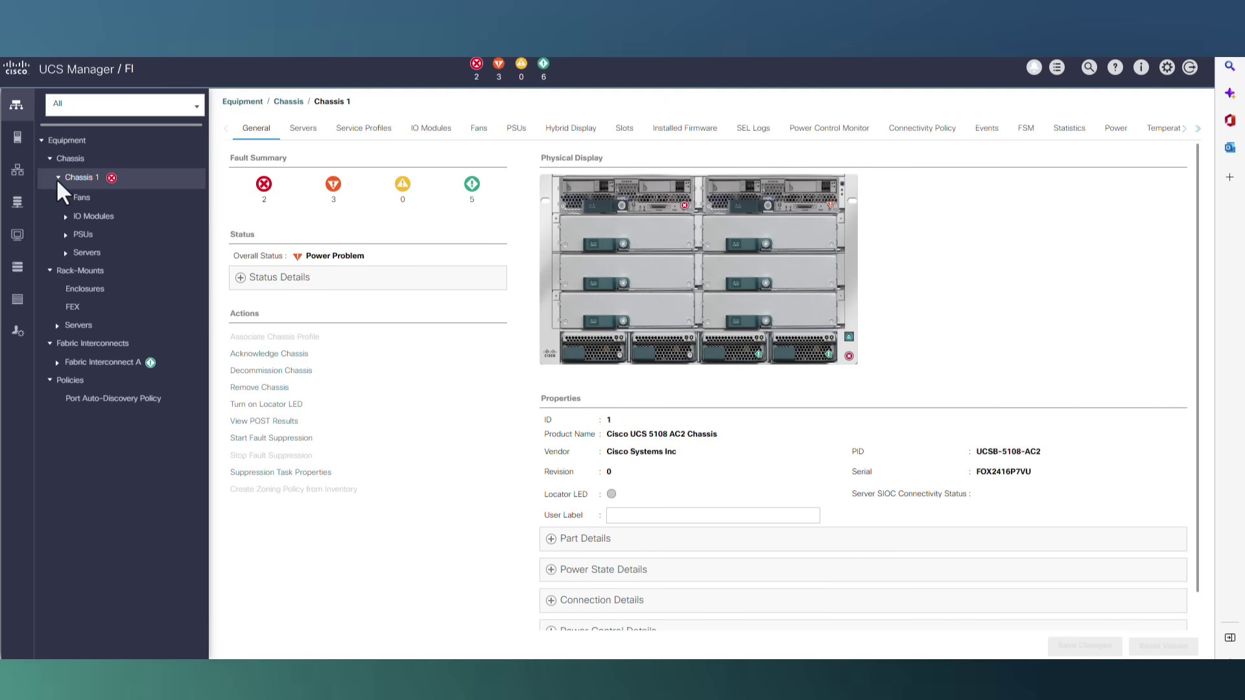
View Chassis 1's servers and Server 2, then show the chassis Hybrid Display topology.
click(89, 252)
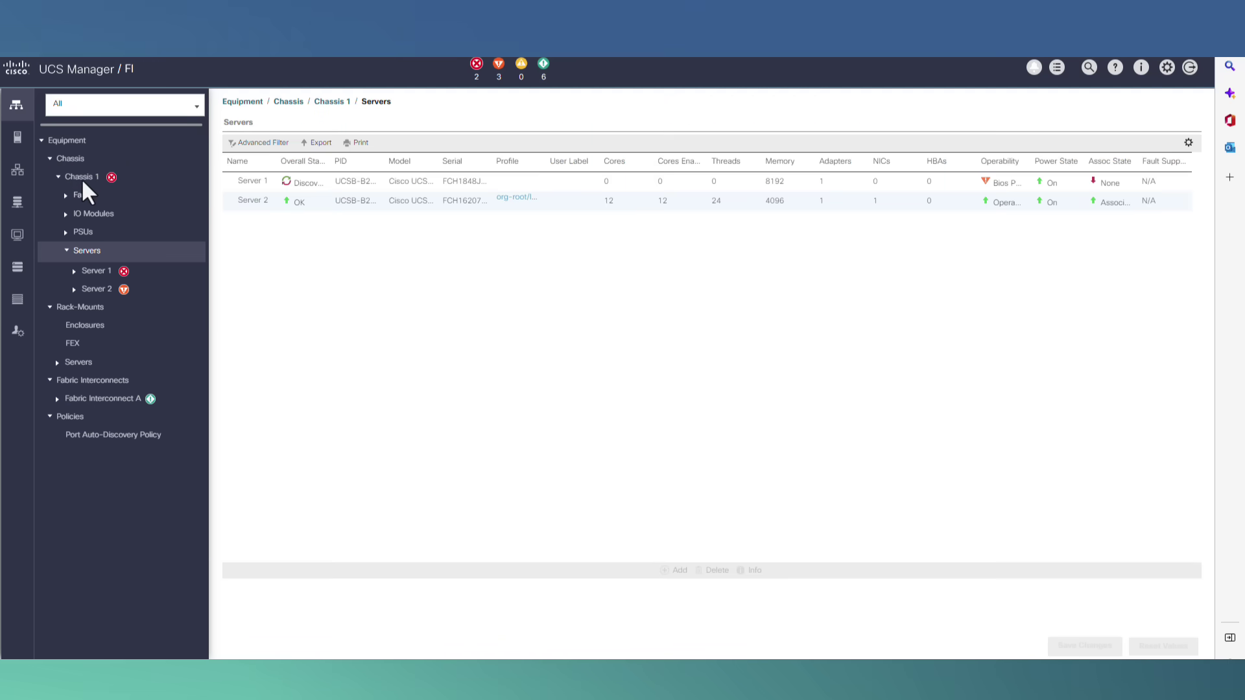
click(75, 287)
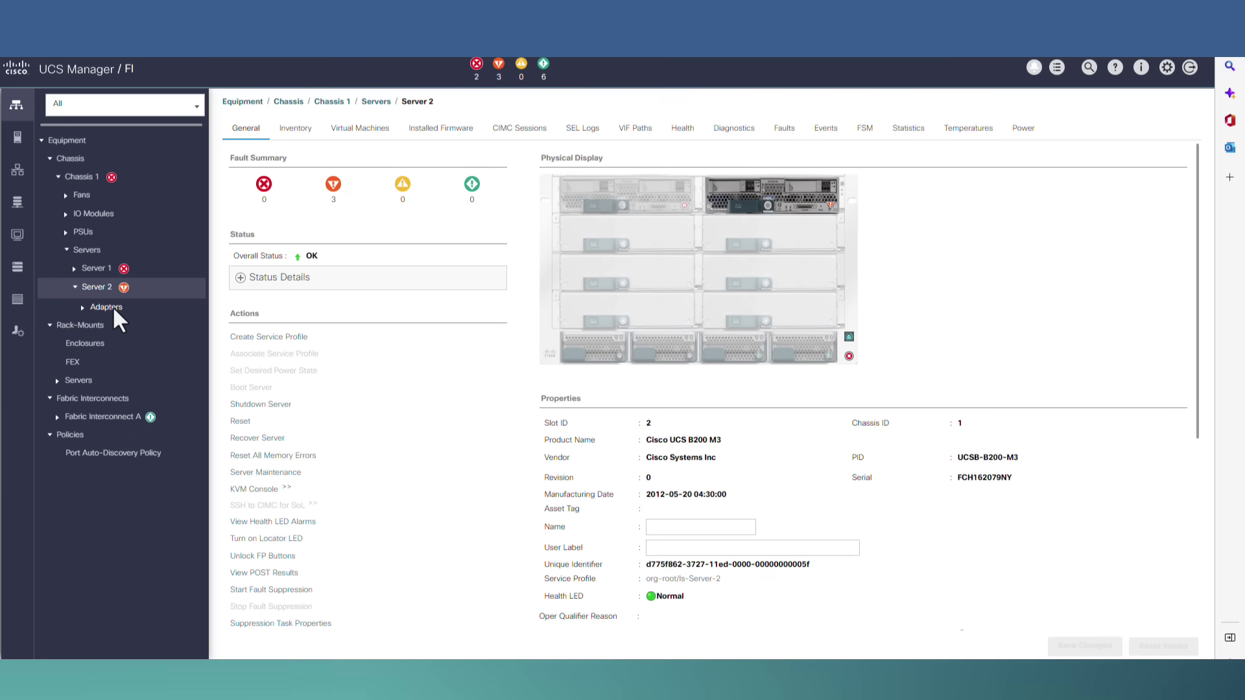
click(117, 178)
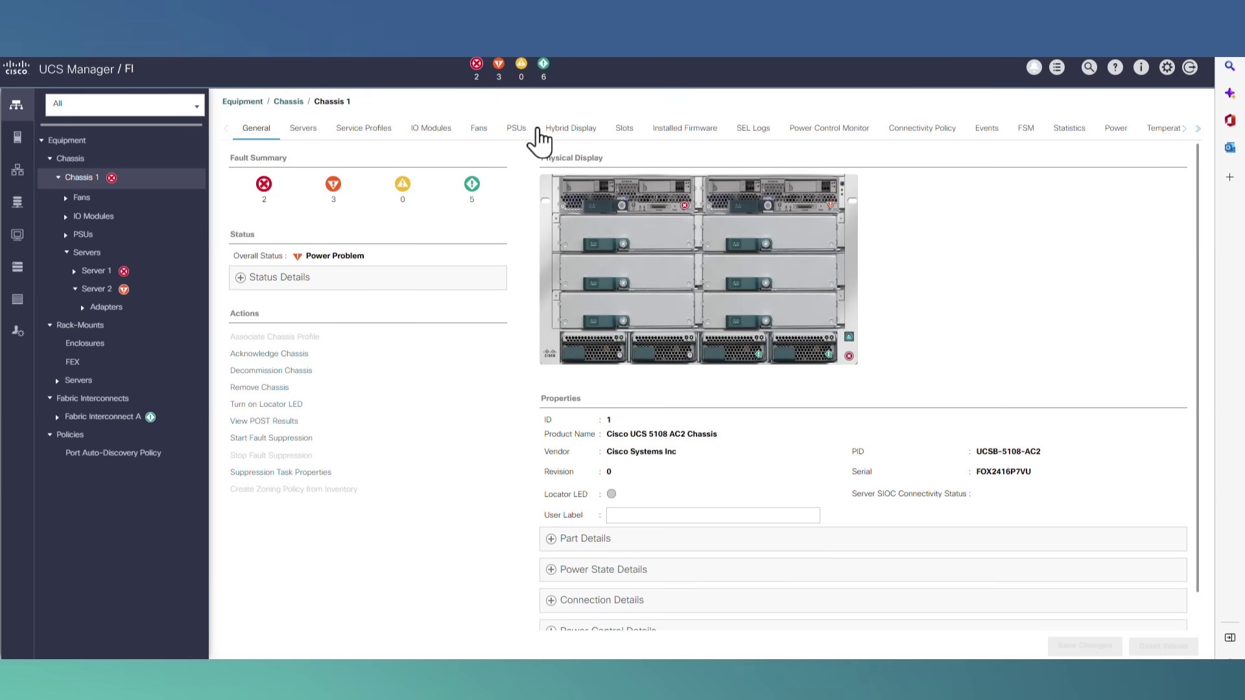
click(568, 133)
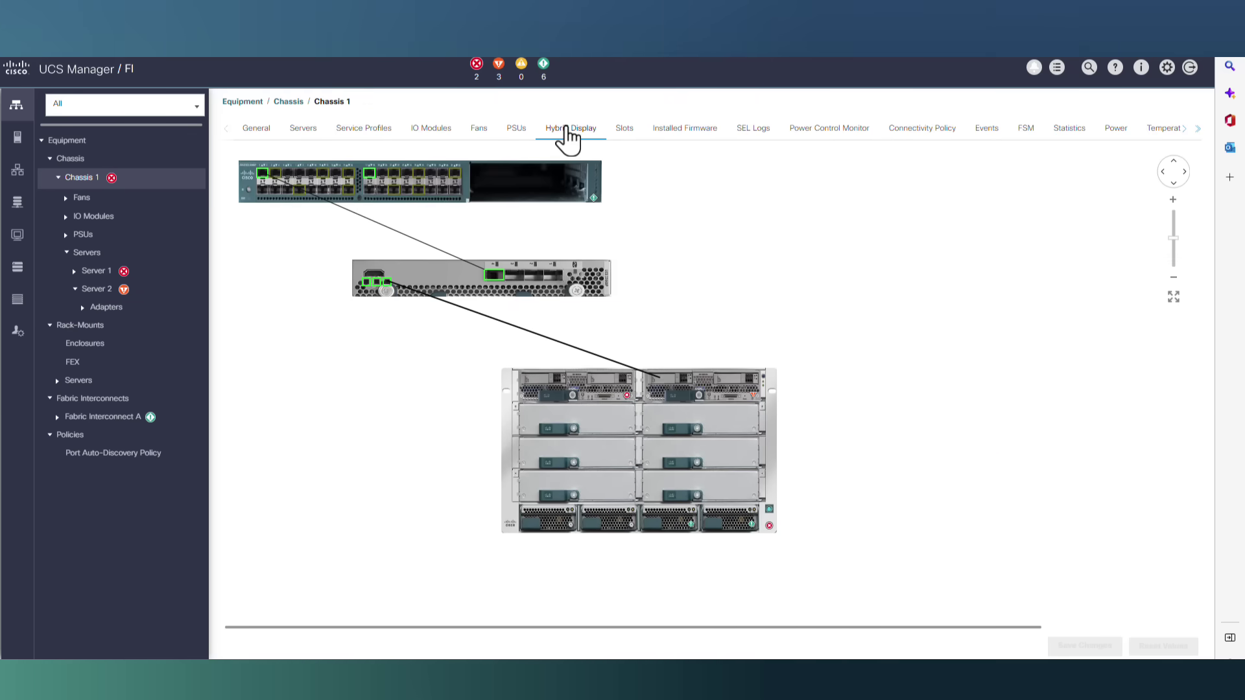